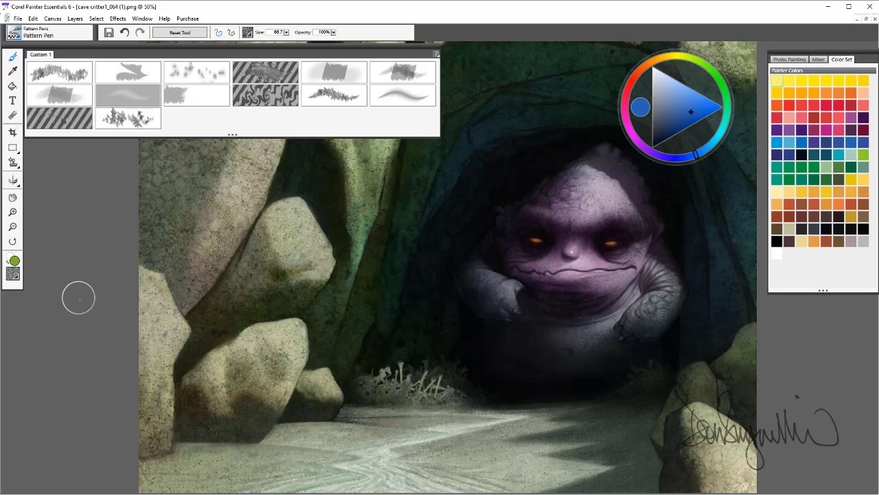
- Try the F-X Color Hose Jitter brush with long sweeping leaf strokes across the rocks and the critter
click(15, 32)
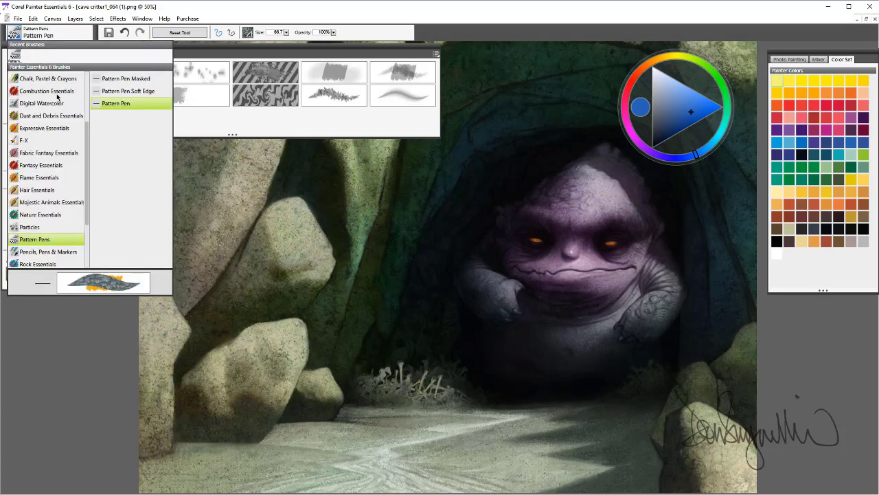
click(27, 140)
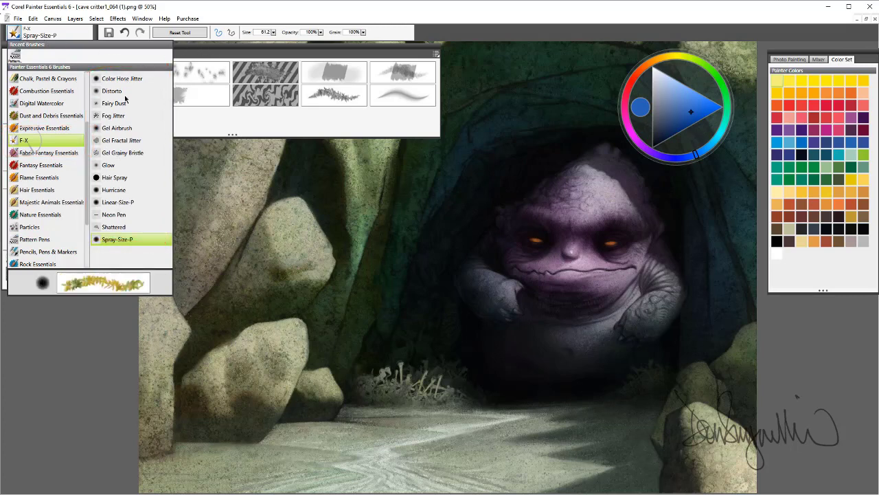
click(109, 78)
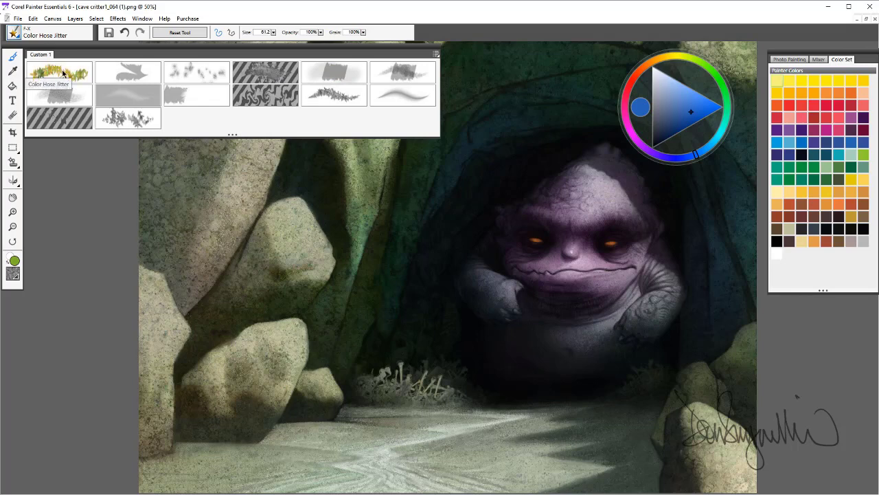
mouse_move(217, 359)
mouse_down()
mouse_move(350, 310)
mouse_move(600, 286)
mouse_move(703, 315)
mouse_move(435, 370)
mouse_move(189, 404)
mouse_move(643, 227)
mouse_up()
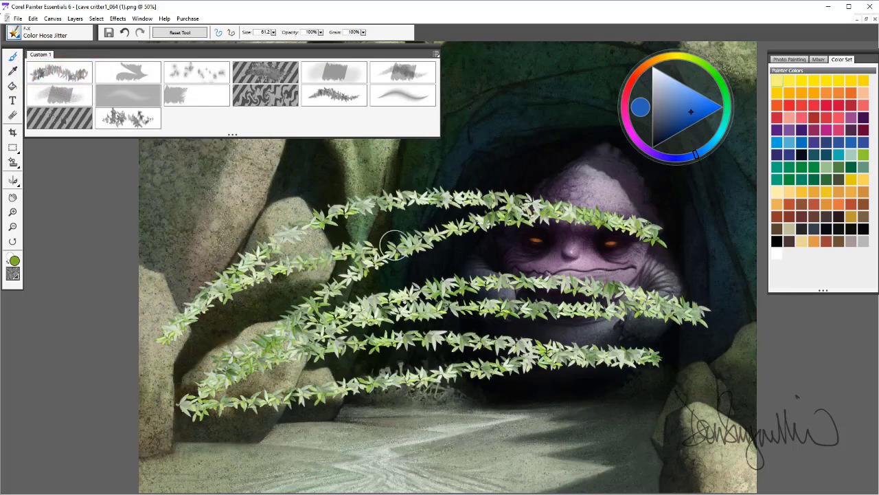
key(ctrl+z)
mouse_move(226, 353)
mouse_down()
mouse_move(714, 265)
mouse_move(506, 273)
mouse_move(355, 329)
mouse_move(416, 340)
mouse_move(372, 236)
mouse_move(631, 224)
mouse_up()
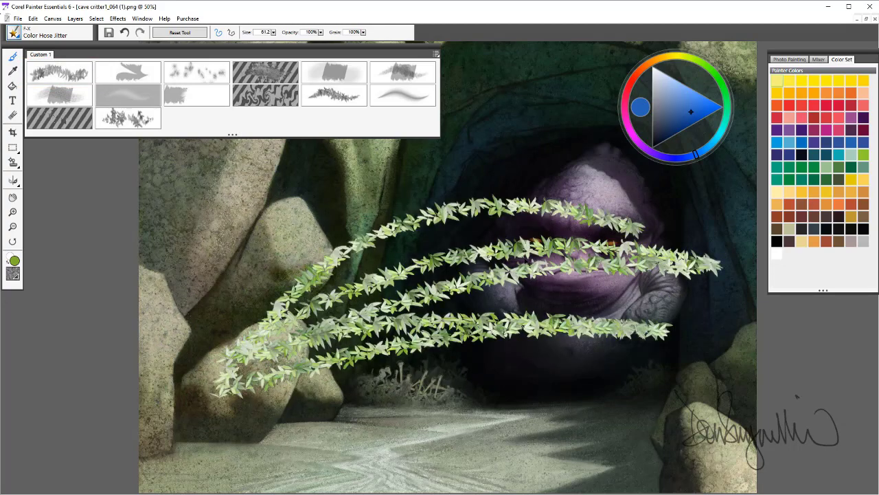
key(ctrl+z)
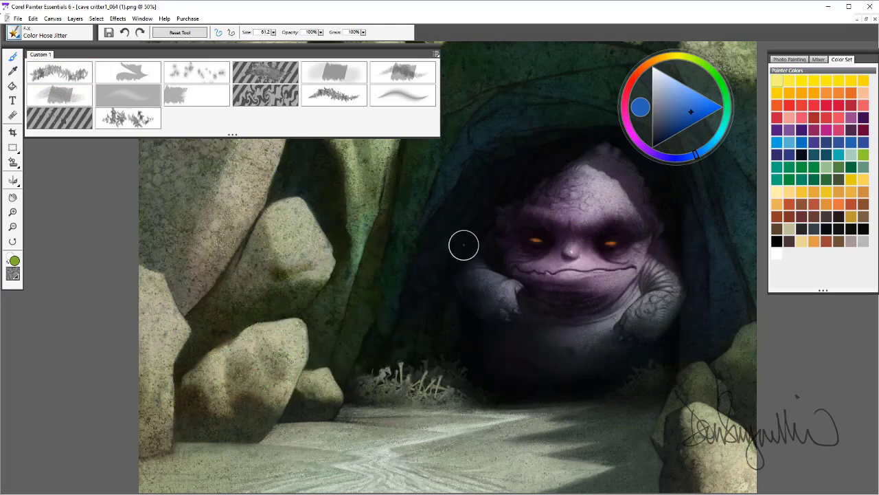
- Try the Distorto brush at size 227.3, warping the critter's face and the rocks beside the cave
click(127, 71)
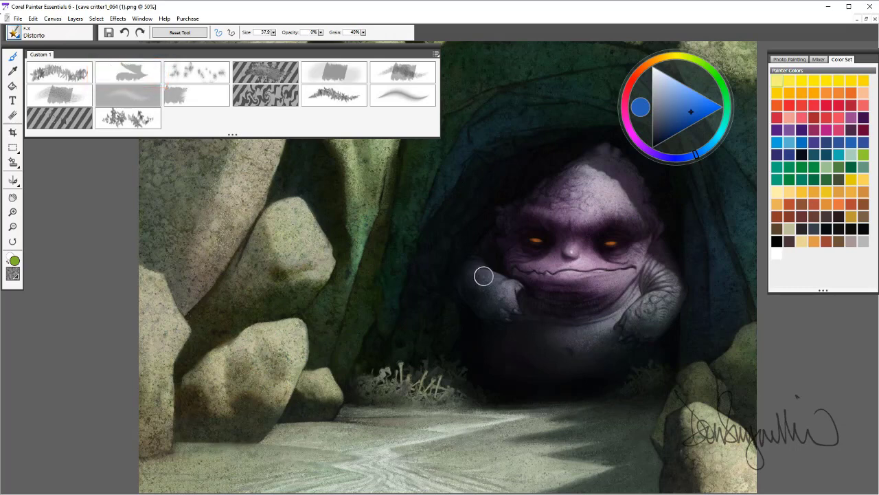
mouse_move(484, 276)
mouse_down()
mouse_move(490, 306)
mouse_move(588, 263)
mouse_move(404, 284)
mouse_up()
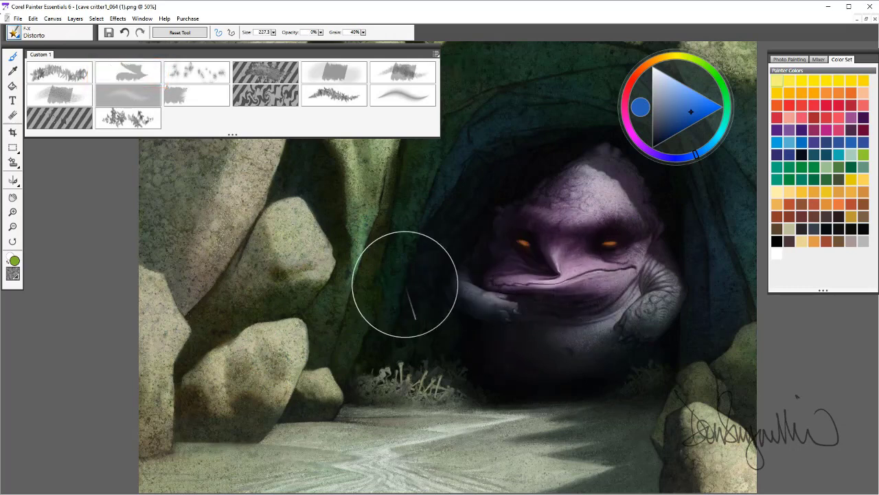
mouse_move(355, 322)
mouse_down()
mouse_move(227, 285)
mouse_move(343, 249)
mouse_move(369, 204)
mouse_move(289, 336)
mouse_up()
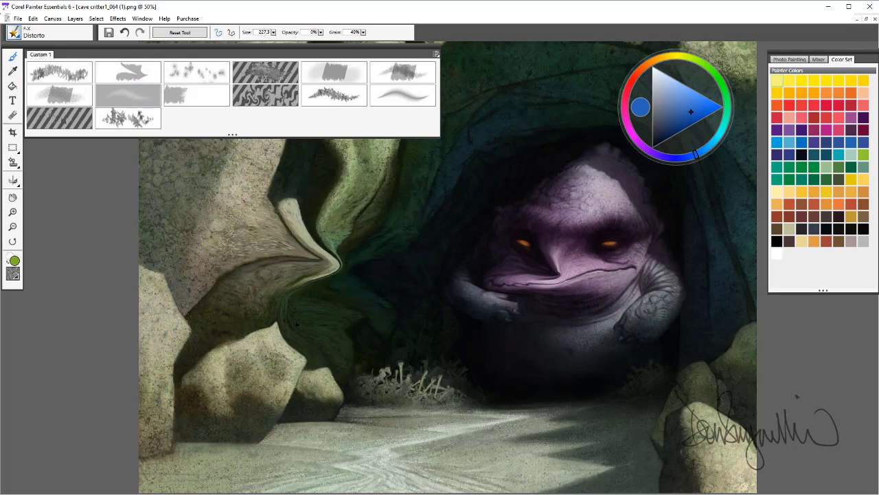
key(ctrl+z)
key(ctrl+z)
key(ctrl+z)
key(ctrl+z)
key(ctrl+z)
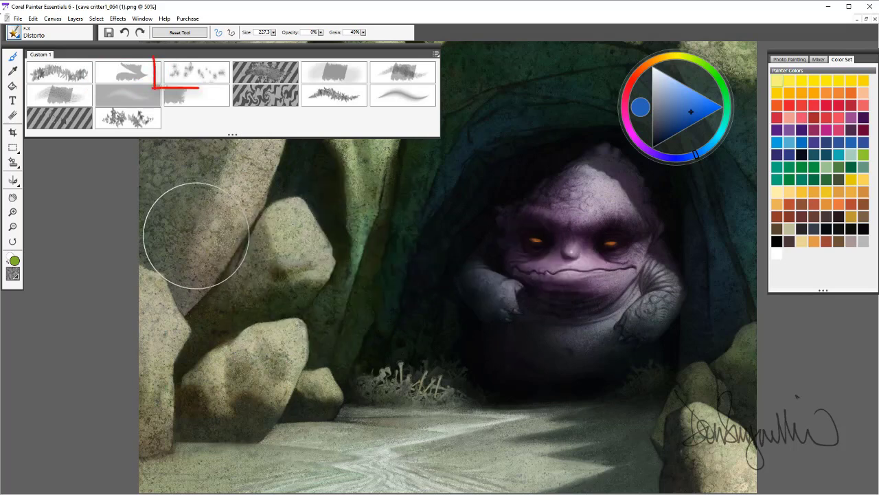
- Try the Fairy Dust brush in golden yellow with a winding trail over the rocks and the critter
click(196, 74)
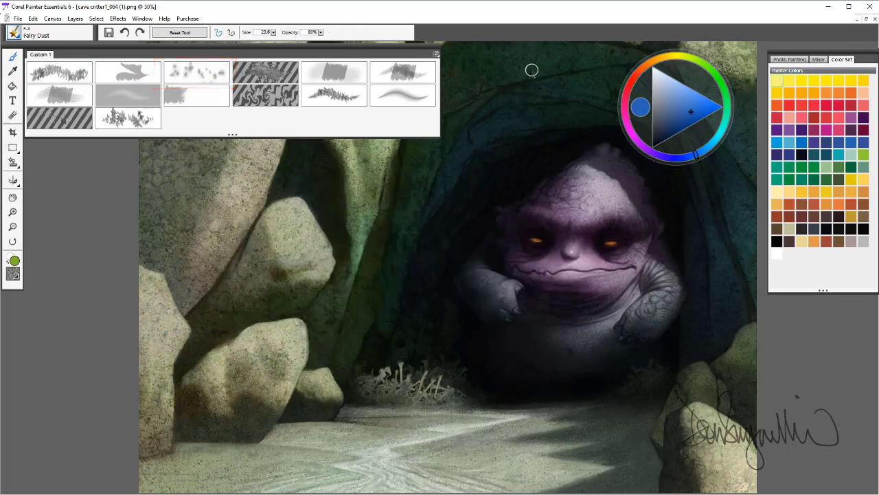
click(666, 60)
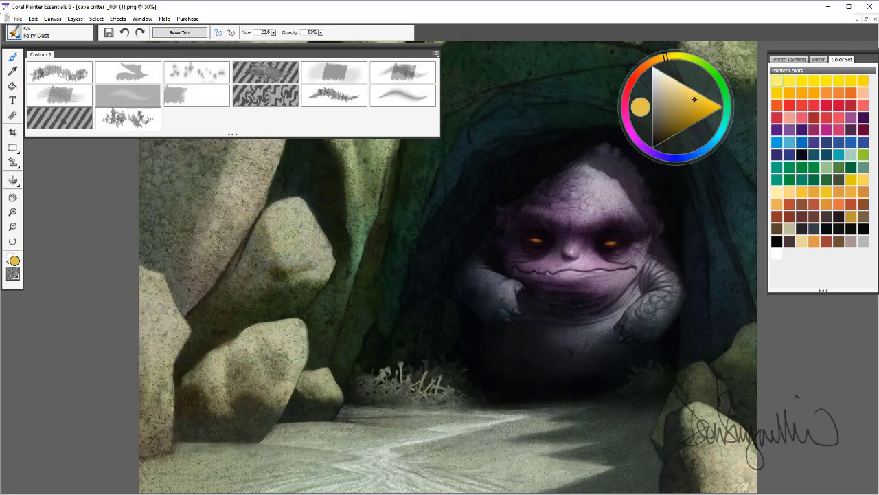
mouse_move(201, 280)
mouse_down()
mouse_move(356, 217)
mouse_move(590, 194)
mouse_move(660, 260)
mouse_move(512, 246)
mouse_move(458, 285)
mouse_move(341, 296)
mouse_move(288, 364)
mouse_move(490, 314)
mouse_move(542, 343)
mouse_move(645, 374)
mouse_move(650, 304)
mouse_move(601, 287)
mouse_move(530, 282)
mouse_up()
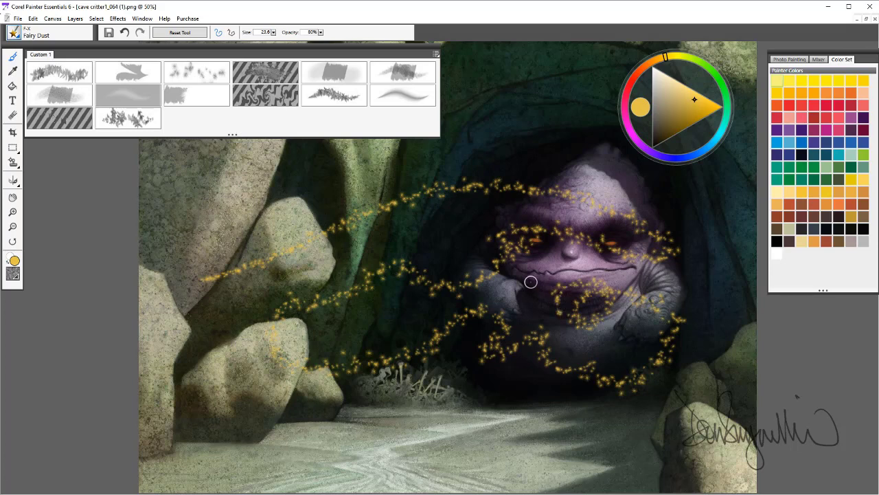
key(ctrl+z)
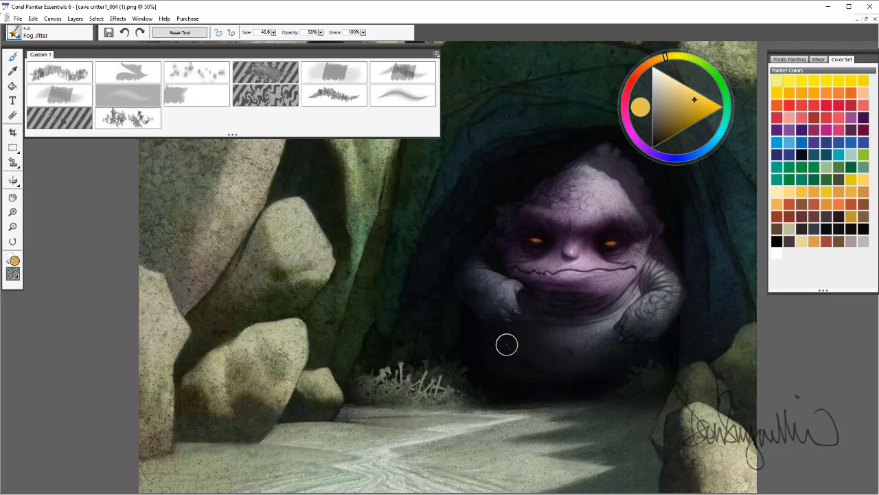
- Try the Fog Jitter brush at size 137.9 over the critter, in golden yellow and in a near-black sampled from the cave
drag(505, 328, 532, 347)
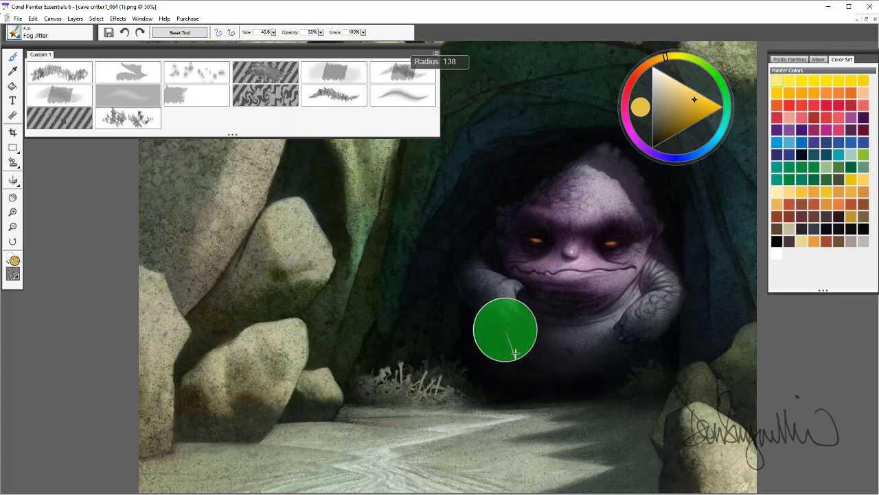
drag(618, 275, 416, 315)
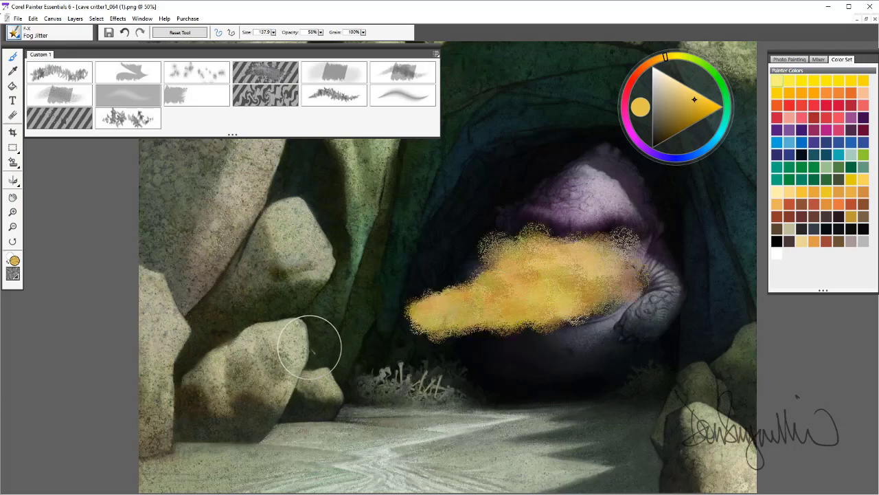
key(ctrl+z)
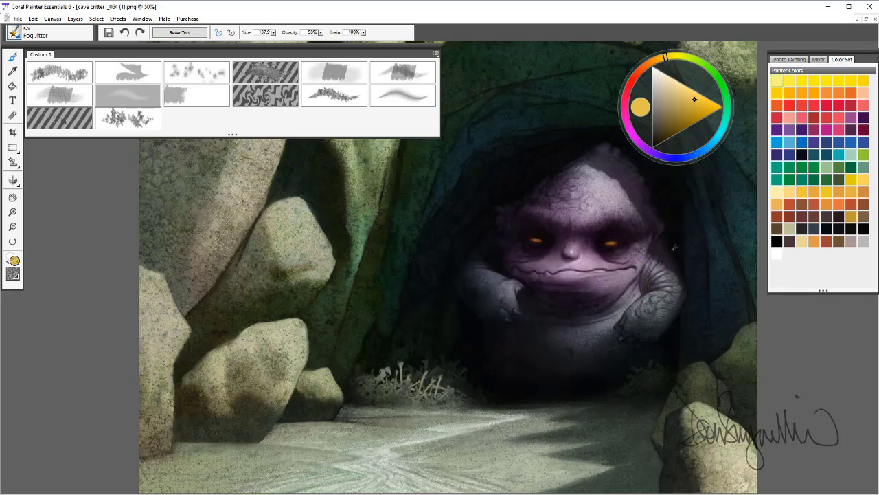
alt+click(674, 246)
mouse_move(677, 275)
mouse_down()
mouse_move(565, 310)
mouse_move(557, 281)
mouse_move(495, 275)
mouse_up()
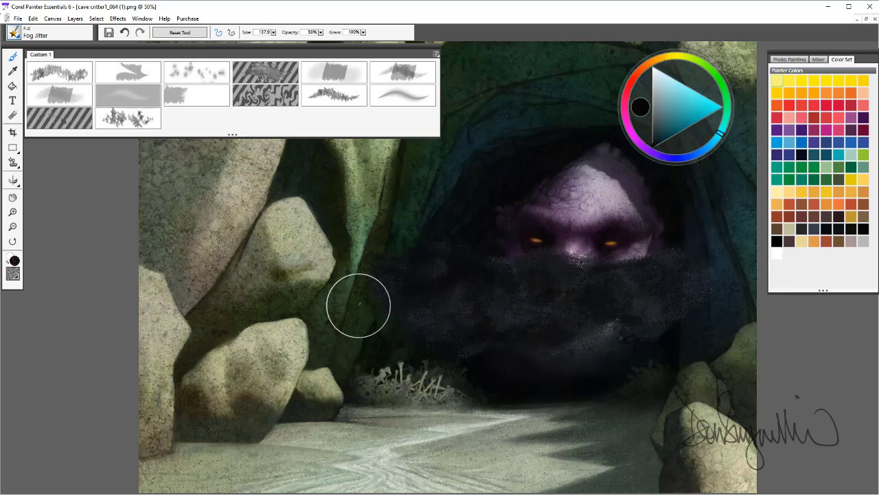
key(ctrl+z)
- Try the Gel Airbrush in light cyan at size 146.2 to tint the critter's face and body
click(339, 75)
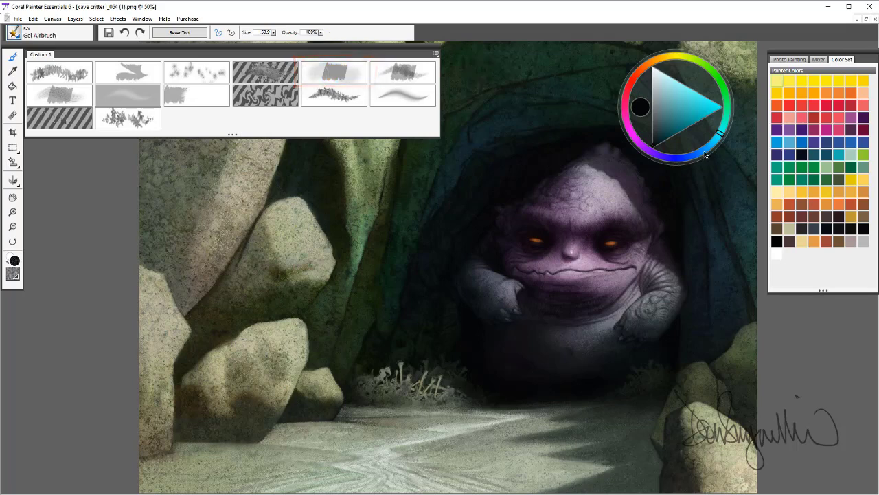
drag(601, 255, 627, 254)
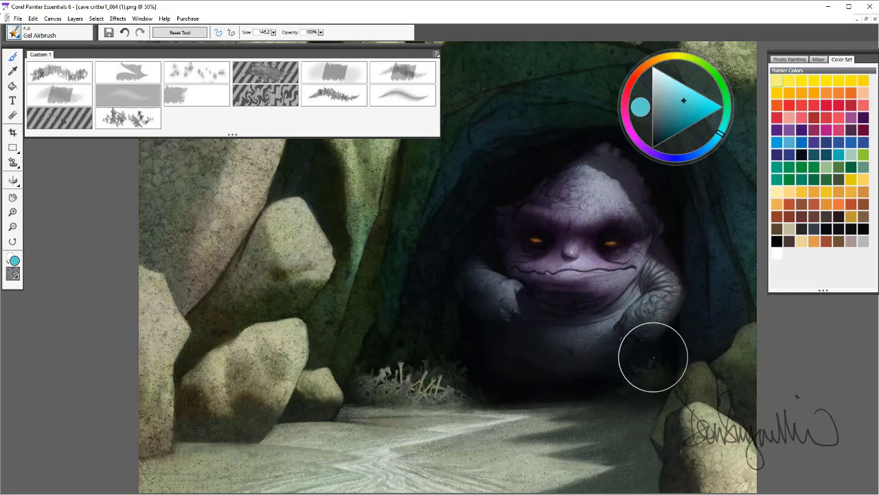
key(ctrl+z)
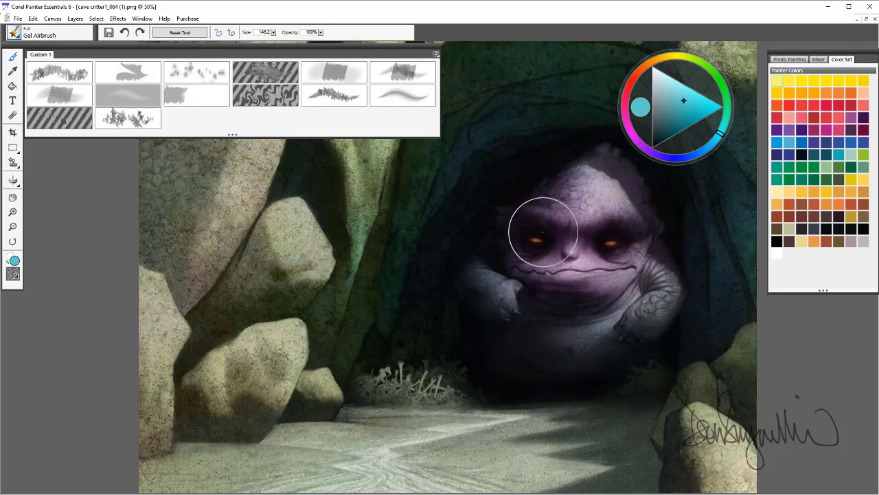
- Try the Gel Fractal Jitter brush in dark teal, tinting the path and the lower rocks with small and large strokes
click(399, 73)
drag(493, 452, 267, 462)
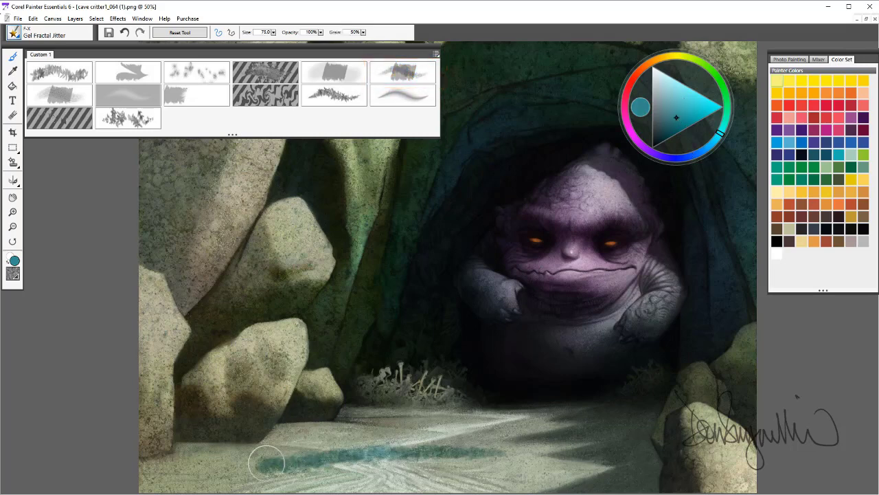
mouse_move(490, 465)
mouse_down()
mouse_move(468, 448)
mouse_move(536, 429)
mouse_move(259, 436)
mouse_move(543, 441)
mouse_move(299, 423)
mouse_move(562, 404)
mouse_move(271, 401)
mouse_move(398, 379)
mouse_move(221, 414)
mouse_move(208, 440)
mouse_move(408, 473)
mouse_move(592, 469)
mouse_move(279, 430)
mouse_move(241, 408)
mouse_up()
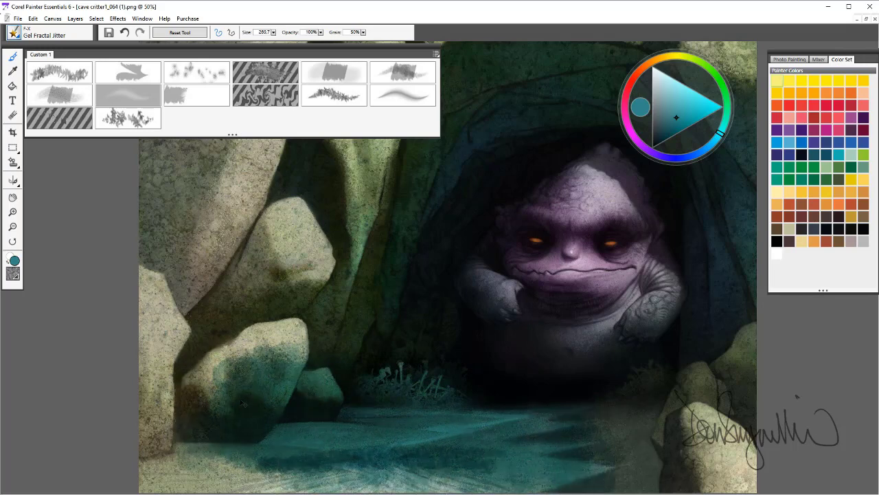
key(ctrl+z)
key(ctrl+z)
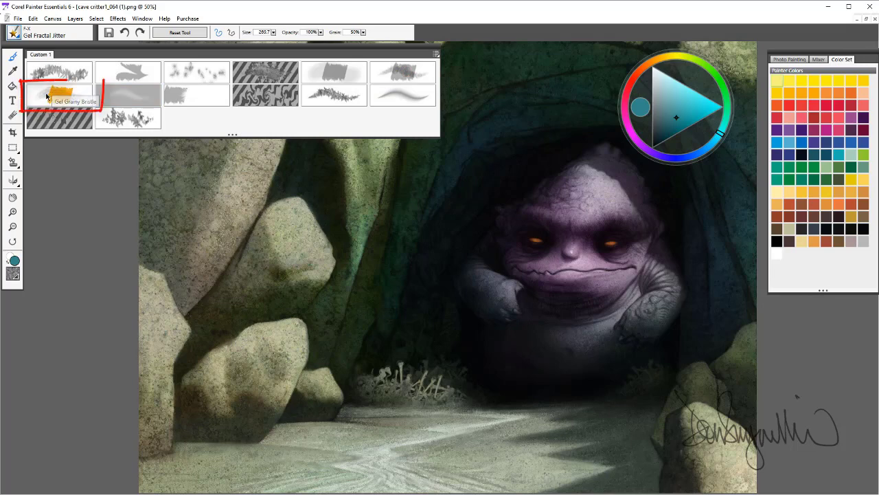
- Try the Gel Grainy Bristle brush in muted red at size 143.7 over the path and the lower rocks
click(50, 95)
click(630, 84)
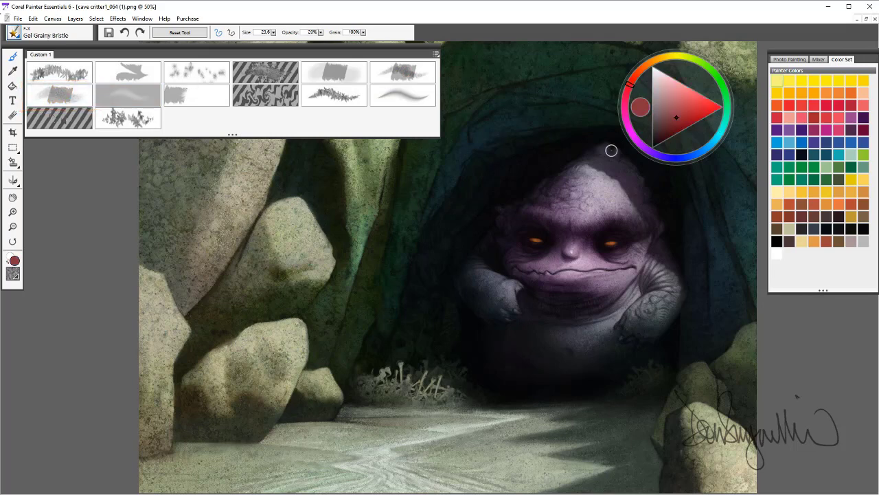
mouse_move(507, 421)
mouse_down()
mouse_move(553, 422)
mouse_move(265, 428)
mouse_move(372, 450)
mouse_move(294, 406)
mouse_move(255, 369)
mouse_move(365, 383)
mouse_up()
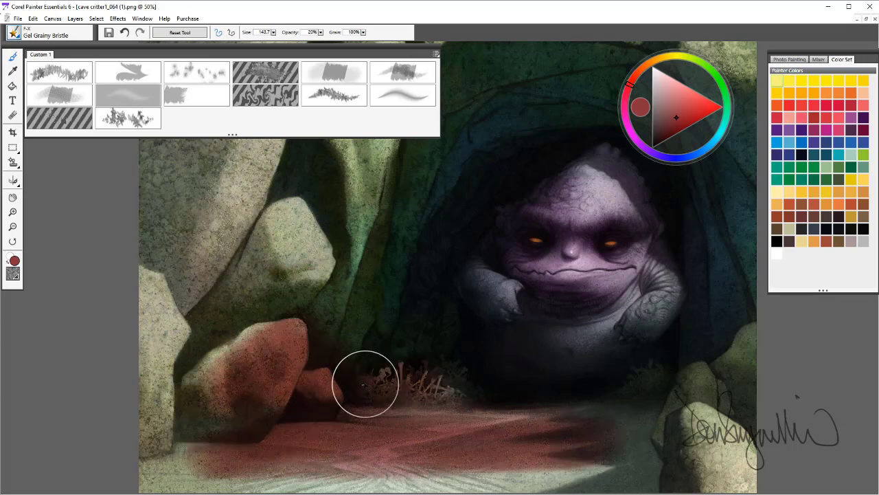
key(ctrl+z)
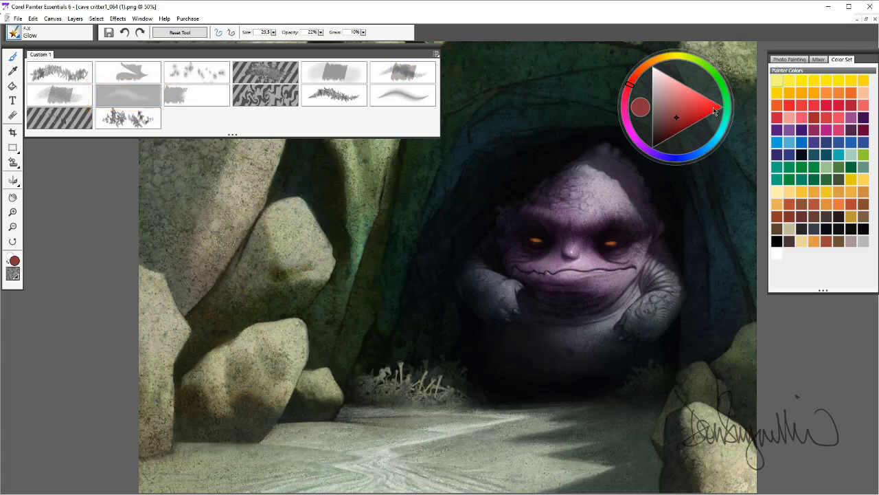
- Add an orange glow to both of the critter's eyes with the Glow brush in dark orange-brown at size 123.2
click(658, 71)
click(678, 132)
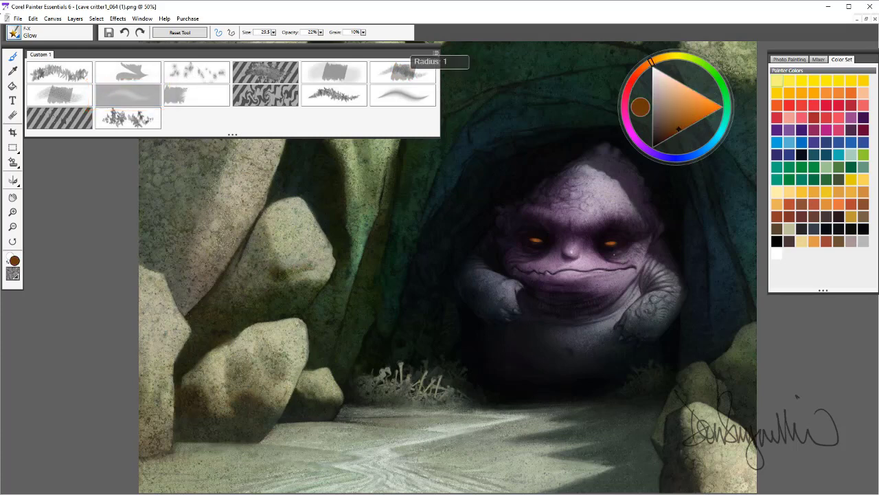
click(613, 239)
drag(534, 234, 534, 235)
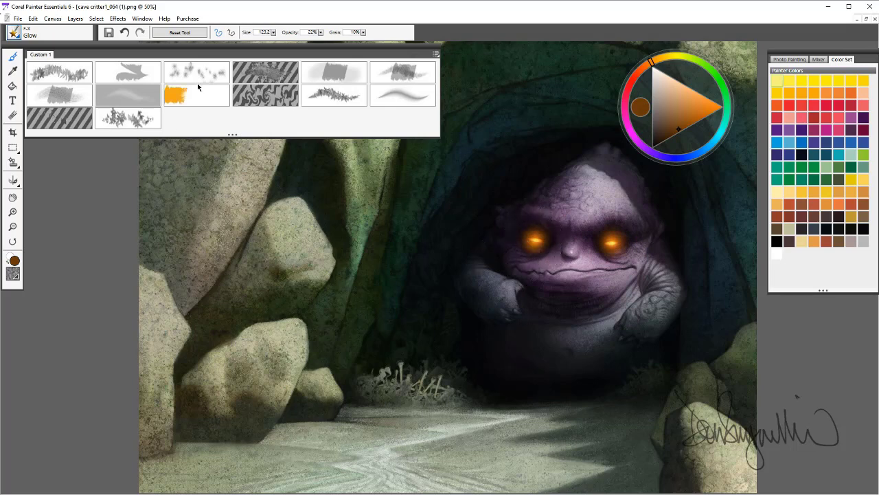
- Try the Hair Spray brush at size 164.9, spreading fur over the critter and the rocks
click(195, 94)
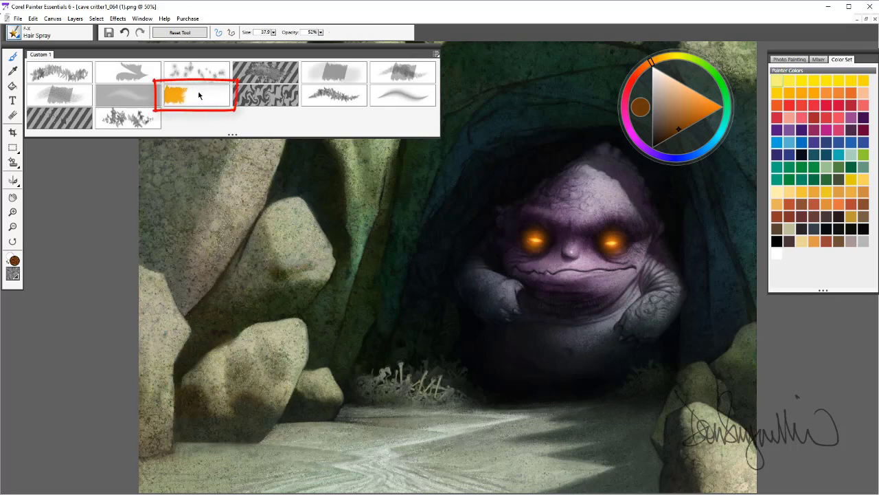
alt+click(294, 270)
key(bracketright)
key(bracketright)
key(bracketright)
mouse_move(603, 323)
mouse_down()
mouse_move(598, 284)
mouse_move(632, 206)
mouse_up()
mouse_move(476, 222)
mouse_down()
mouse_move(632, 260)
mouse_move(617, 245)
mouse_move(482, 263)
mouse_move(644, 259)
mouse_up()
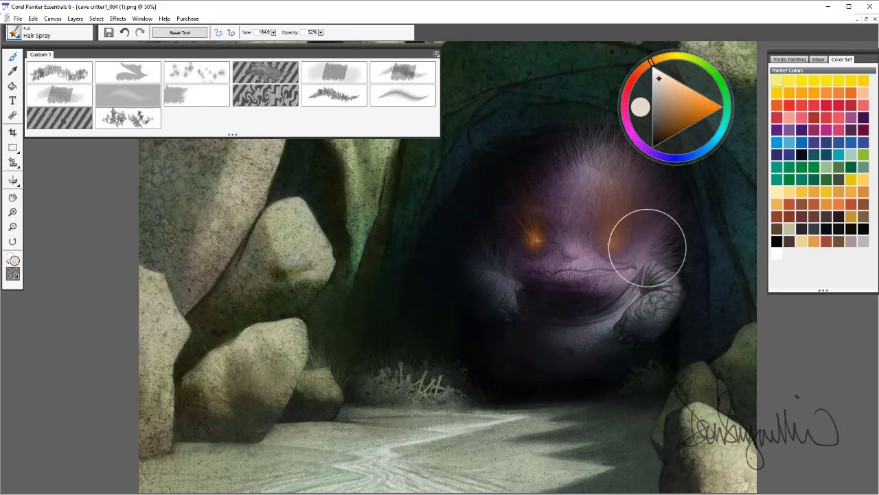
mouse_move(261, 358)
mouse_down()
mouse_move(229, 342)
mouse_move(295, 347)
mouse_up()
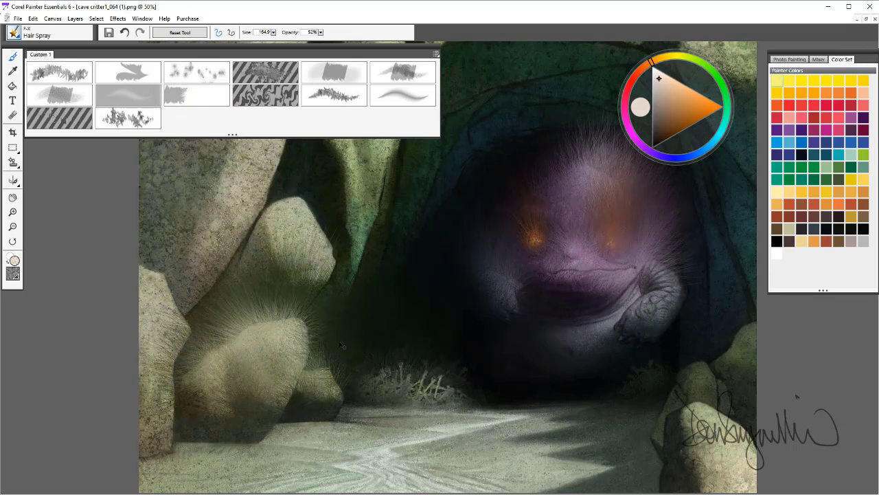
key(ctrl+z)
key(ctrl+z)
key(ctrl+z)
key(ctrl+z)
key(ctrl+z)
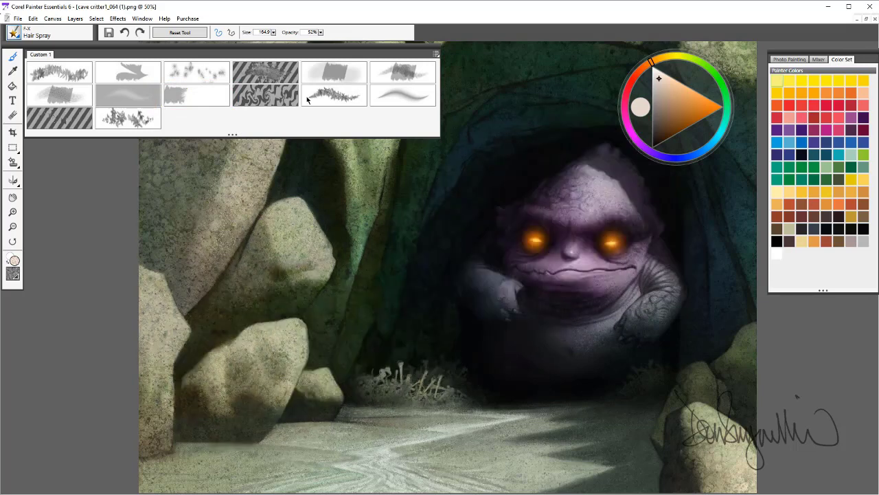
- Swirl the critter's face and body with the Hurricane brush at a size of about 200
click(272, 95)
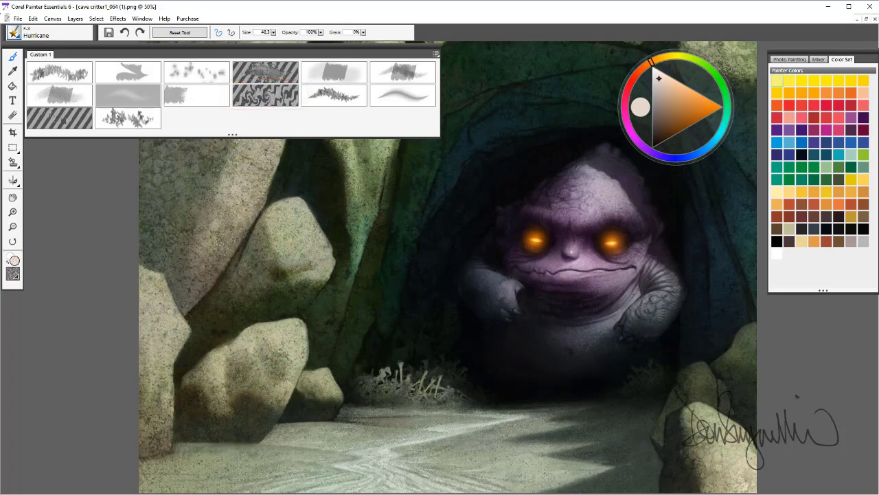
mouse_move(475, 324)
mouse_down()
mouse_move(530, 364)
mouse_move(528, 300)
mouse_up()
drag(514, 219, 591, 213)
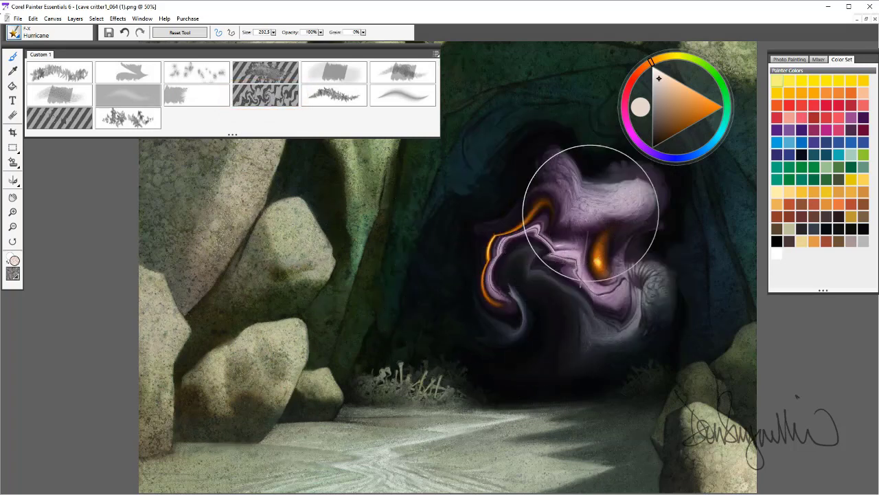
- Undo the Hurricane swirls on the critter's face and body
key(ctrl+z)
key(ctrl+z)
key(ctrl+z)
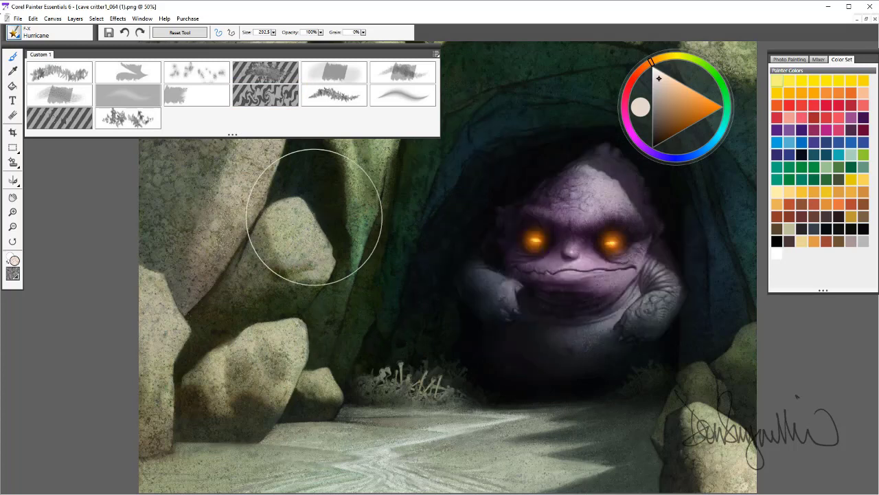
- Try the Linear-Size-P brush at size 263.8, laying a band of leaves across the rocks and the critter, and undo it
click(336, 94)
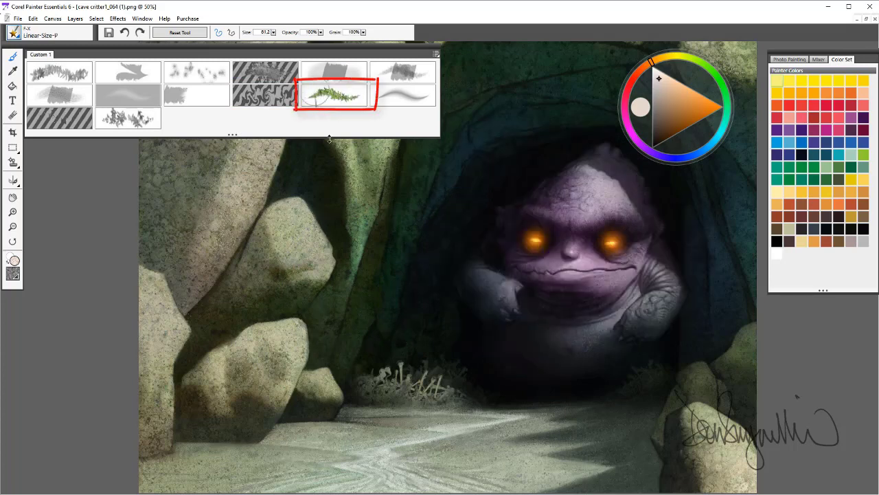
drag(237, 282, 269, 331)
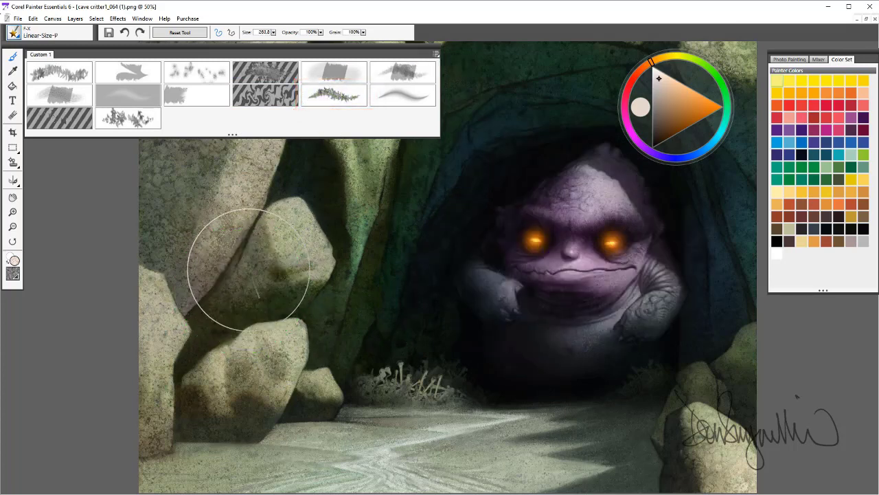
mouse_move(237, 264)
mouse_down()
mouse_move(612, 290)
mouse_move(275, 299)
mouse_up()
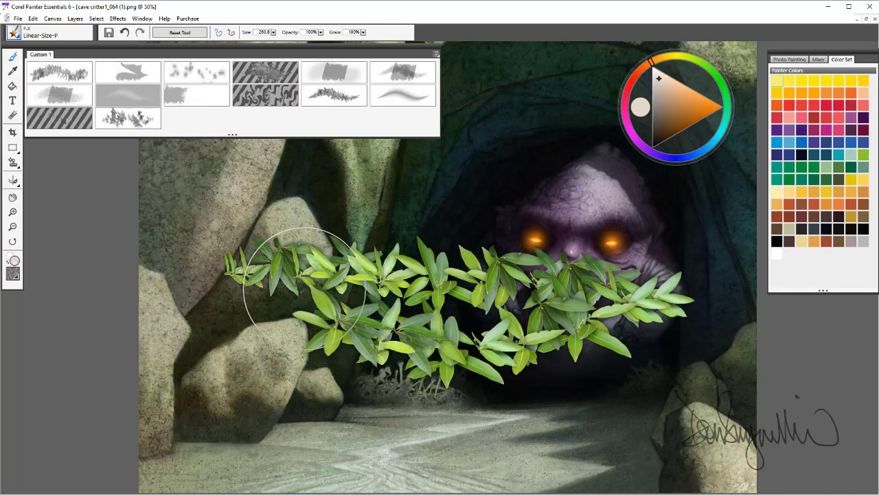
key(ctrl+z)
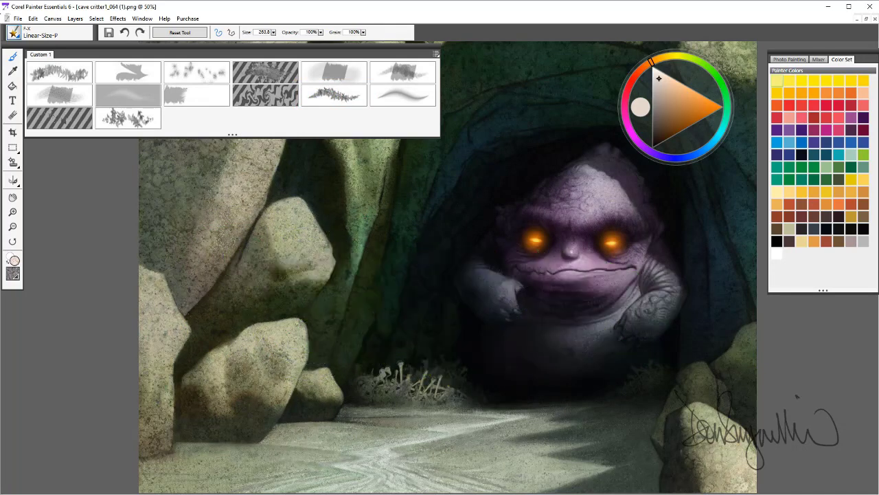
- Try the Neon Pen at size 64.1 with looping glowing strokes in orange and red across the scene, and undo both
click(403, 95)
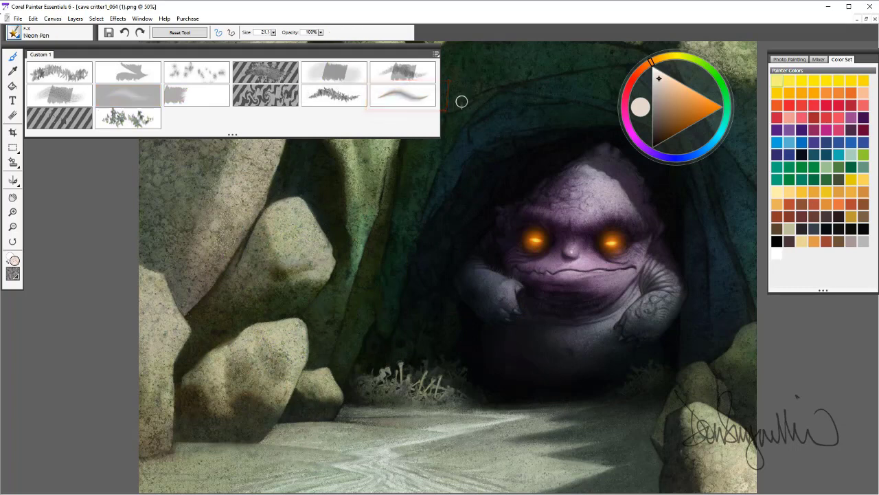
click(692, 108)
mouse_move(675, 242)
mouse_down()
mouse_move(393, 177)
mouse_move(228, 250)
mouse_move(382, 236)
mouse_move(386, 283)
mouse_move(456, 338)
mouse_move(554, 310)
mouse_up()
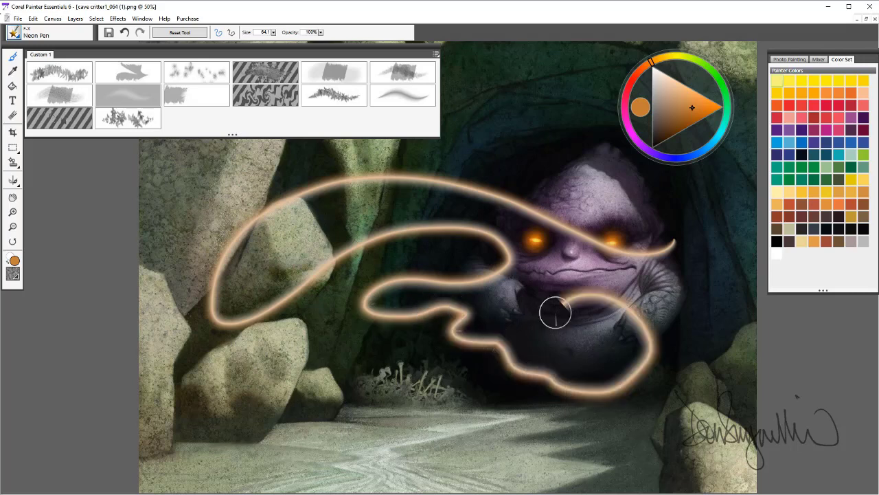
click(633, 81)
mouse_move(597, 199)
mouse_down()
mouse_move(207, 185)
mouse_move(282, 287)
mouse_move(665, 218)
mouse_move(392, 352)
mouse_move(363, 413)
mouse_up()
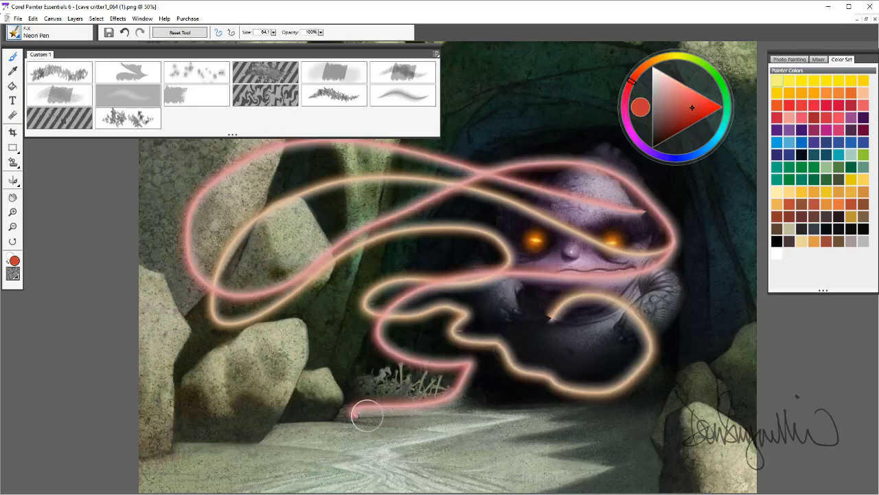
key(ctrl+z)
key(ctrl+z)
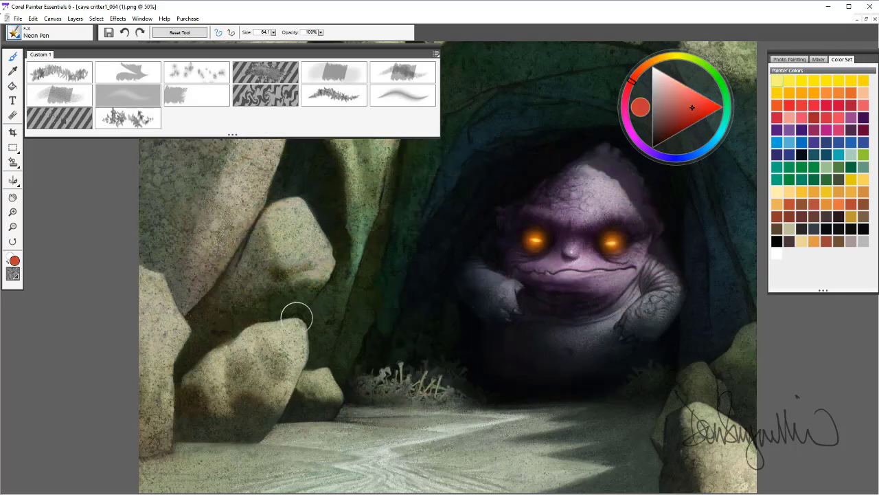
- Try the Shattered brush at size 110 over the critter, the plants and the nearby rocks, and undo it
click(62, 116)
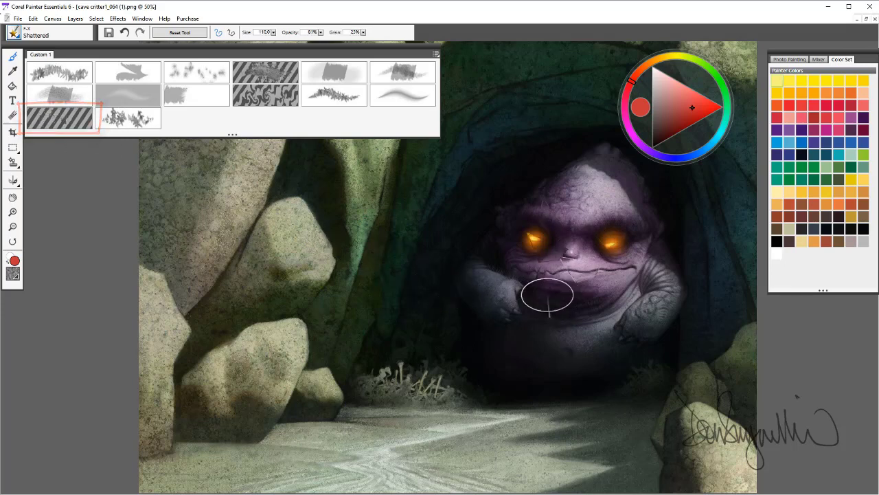
mouse_move(548, 295)
mouse_down()
mouse_move(574, 212)
mouse_move(530, 232)
mouse_move(527, 327)
mouse_move(642, 263)
mouse_move(638, 312)
mouse_move(591, 368)
mouse_move(674, 438)
mouse_move(667, 390)
mouse_move(691, 362)
mouse_move(516, 332)
mouse_move(385, 359)
mouse_move(418, 378)
mouse_move(425, 362)
mouse_move(385, 318)
mouse_up()
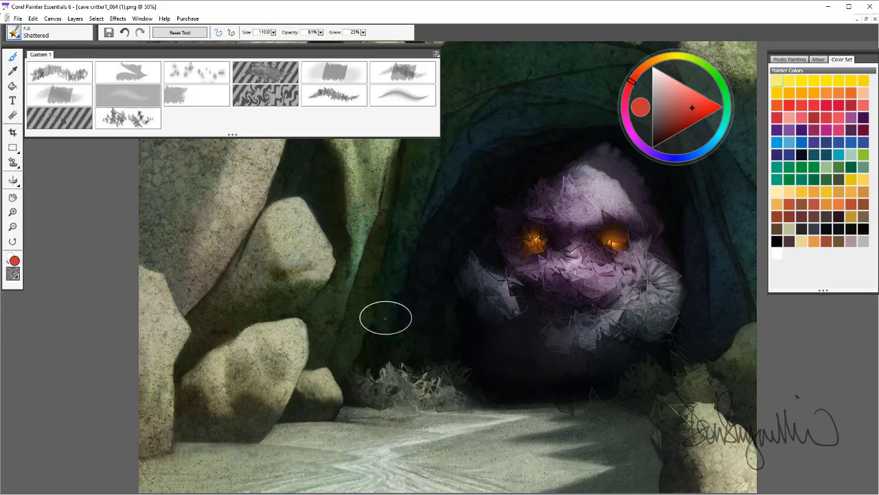
key(ctrl+z)
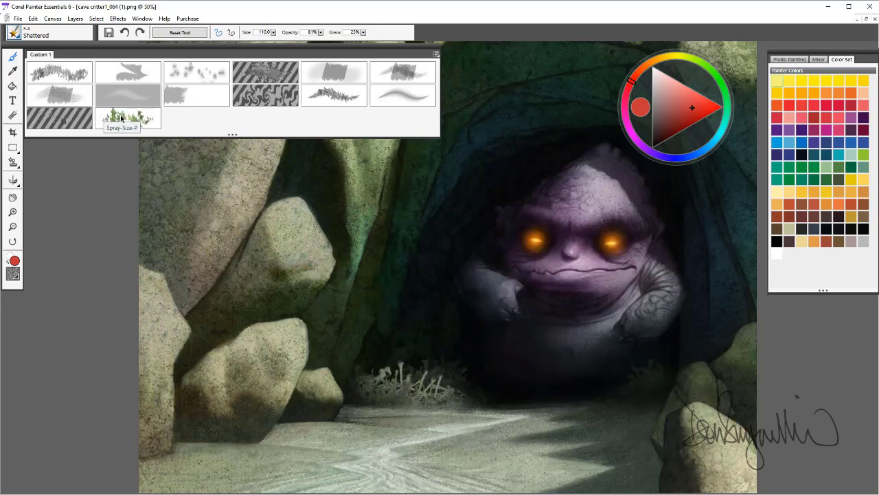
- Try the Spray-Size-P brush, scattering leaves over the rocks and critter at sizes 61.2 and 196.2, and undo both strokes
click(120, 118)
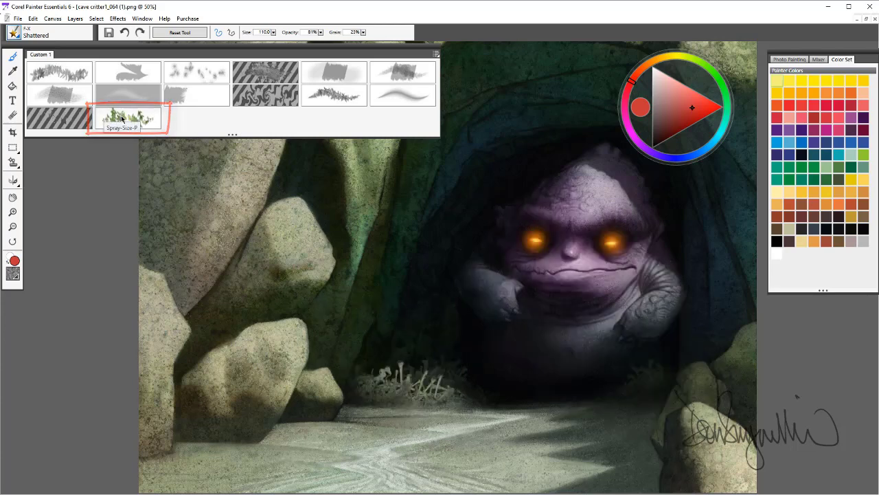
mouse_move(248, 375)
mouse_down()
mouse_move(300, 350)
mouse_move(584, 273)
mouse_move(728, 284)
mouse_move(229, 330)
mouse_move(337, 260)
mouse_move(660, 226)
mouse_move(714, 240)
mouse_up()
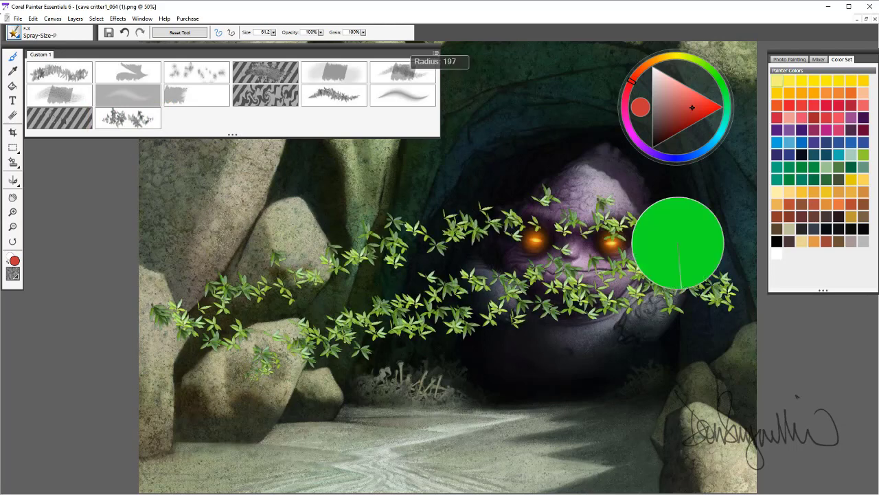
mouse_move(618, 199)
mouse_down()
mouse_move(392, 158)
mouse_move(353, 245)
mouse_up()
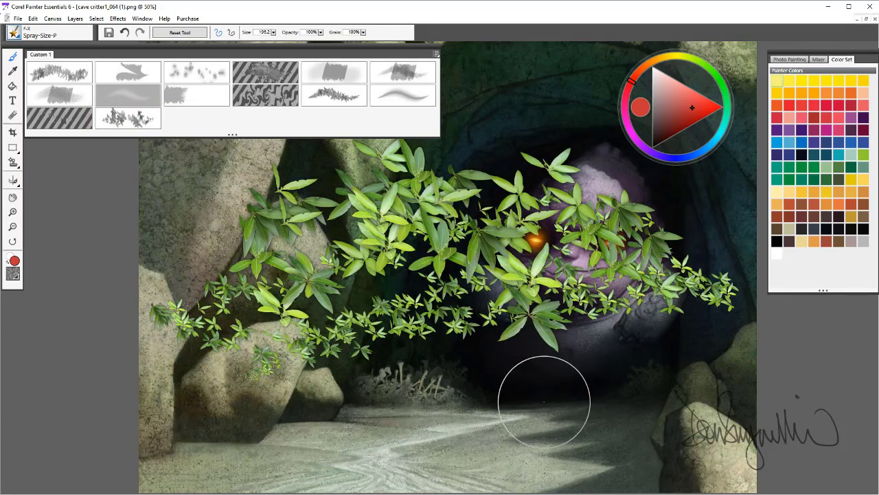
key(ctrl+z)
key(ctrl+z)
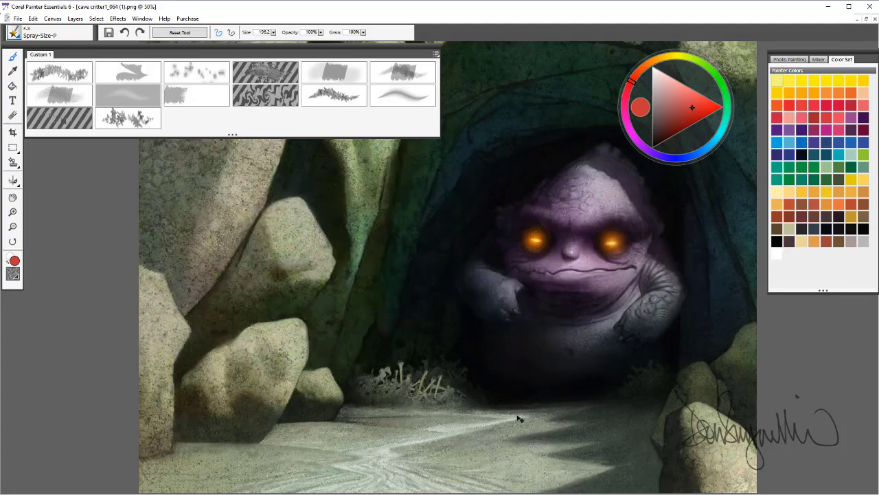
- Switch the brush category from F-X to Particles and enlarge the custom palette to show its second group of brushes
click(19, 36)
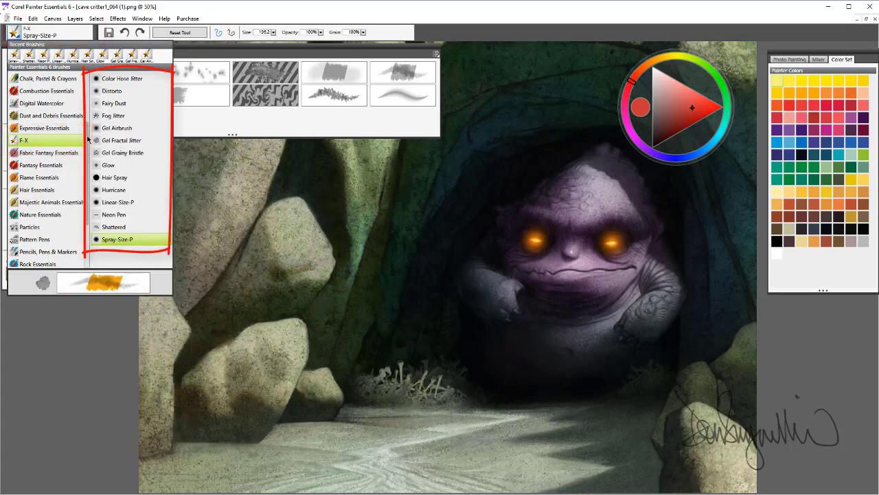
click(28, 228)
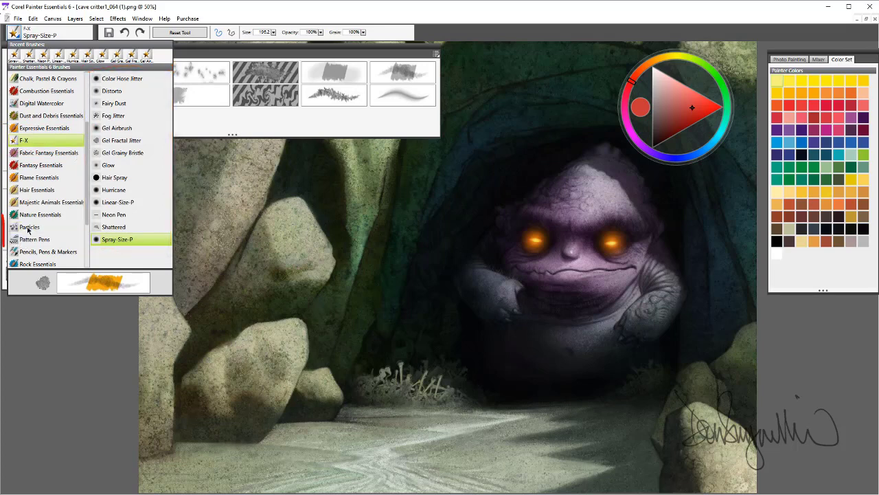
click(29, 227)
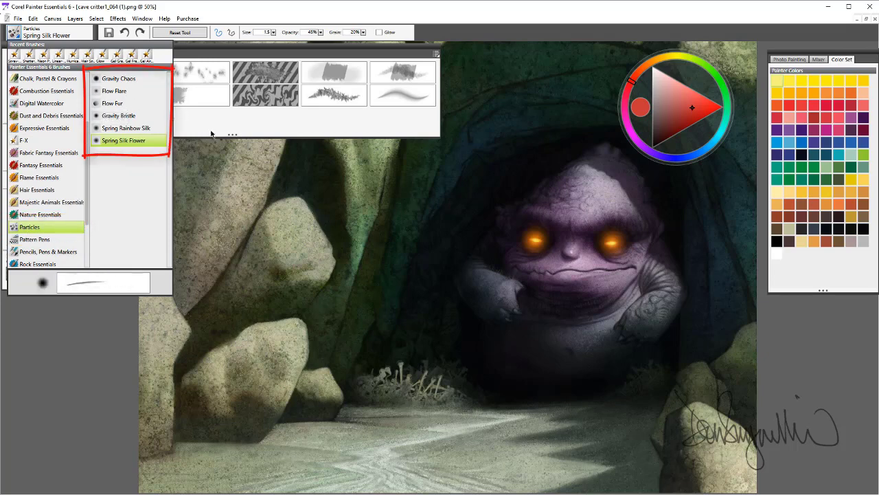
drag(232, 135, 231, 194)
- Try the Gravity Chaos brush at size 134.1 in coral red and near-white over the critter's arm and lower body, and undo it
click(64, 164)
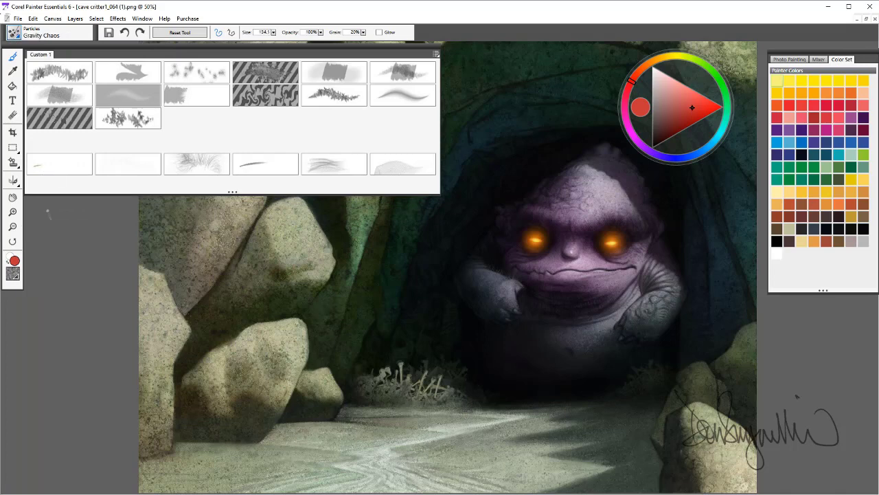
click(691, 101)
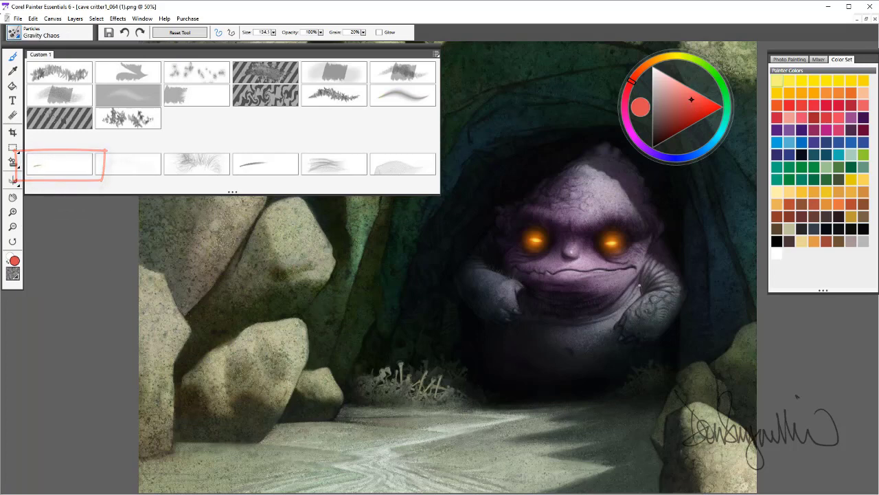
drag(248, 261, 343, 316)
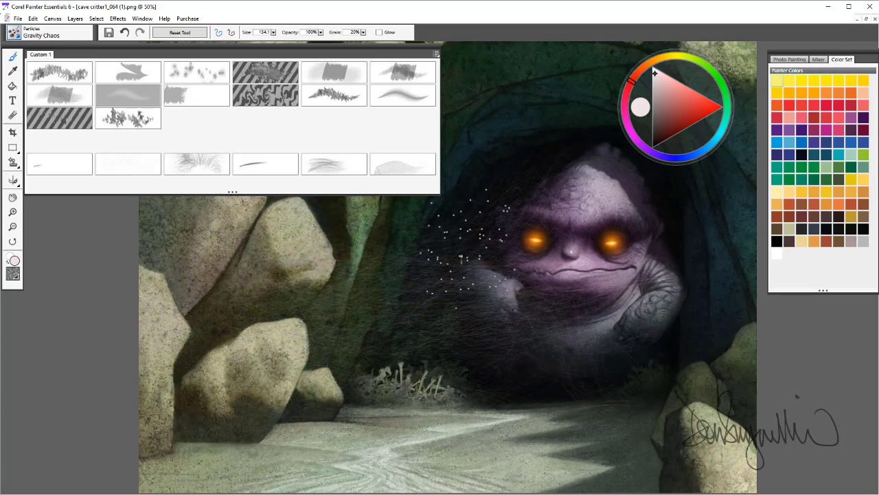
key(ctrl+z)
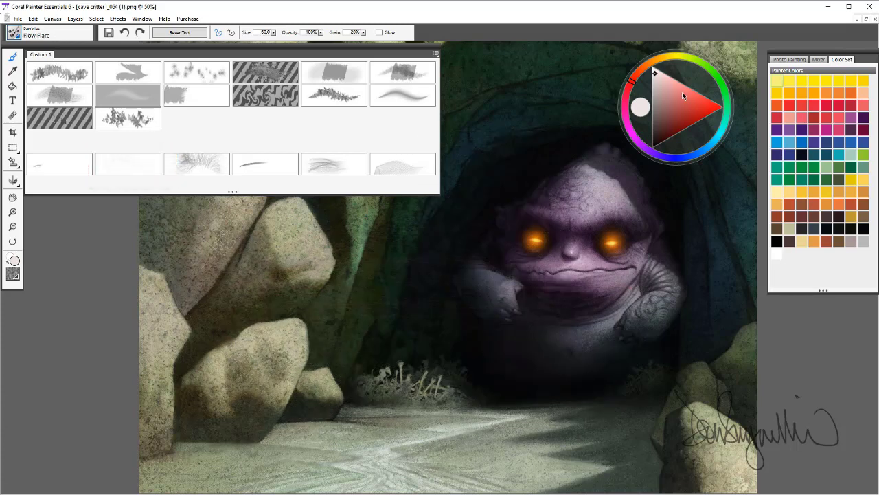
- Try the Flow Flare brush at size 60 with one stroke in orange and one in reddish brown, and undo both
click(813, 98)
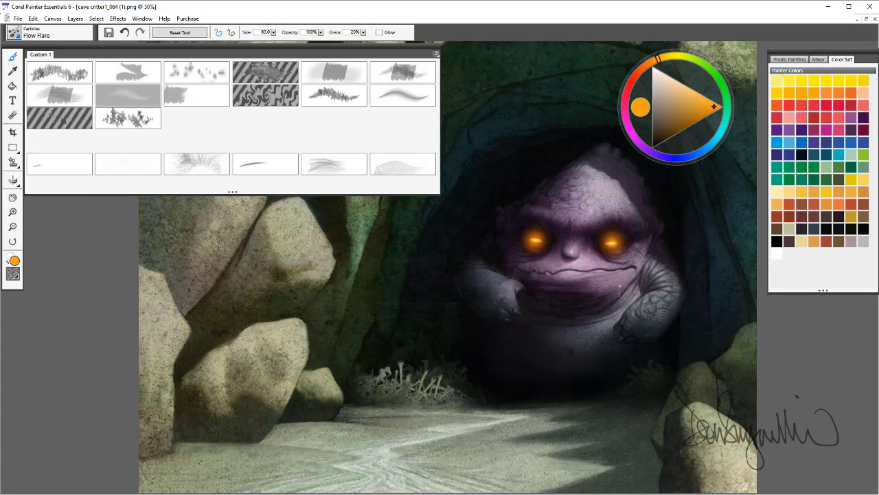
mouse_move(615, 287)
mouse_down()
mouse_move(382, 248)
mouse_move(247, 368)
mouse_move(505, 359)
mouse_move(693, 255)
mouse_move(318, 207)
mouse_up()
click(816, 206)
mouse_move(717, 237)
mouse_down()
mouse_move(691, 239)
mouse_move(504, 231)
mouse_move(516, 143)
mouse_move(456, 366)
mouse_up()
key(ctrl+z)
key(ctrl+z)
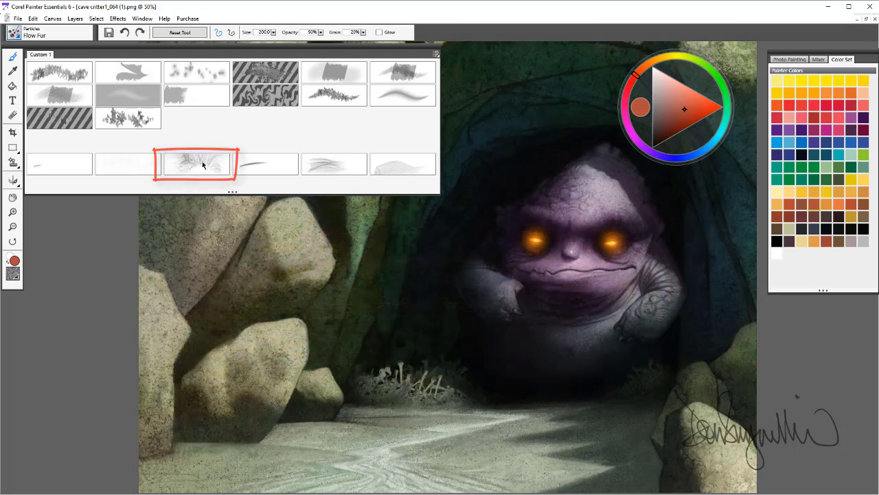
- Try the Flow Fur brush at size 200 in reddish brown, salmon and pale pink across the critter and the cave walls
mouse_move(271, 323)
mouse_down()
mouse_move(296, 309)
mouse_move(687, 282)
mouse_up()
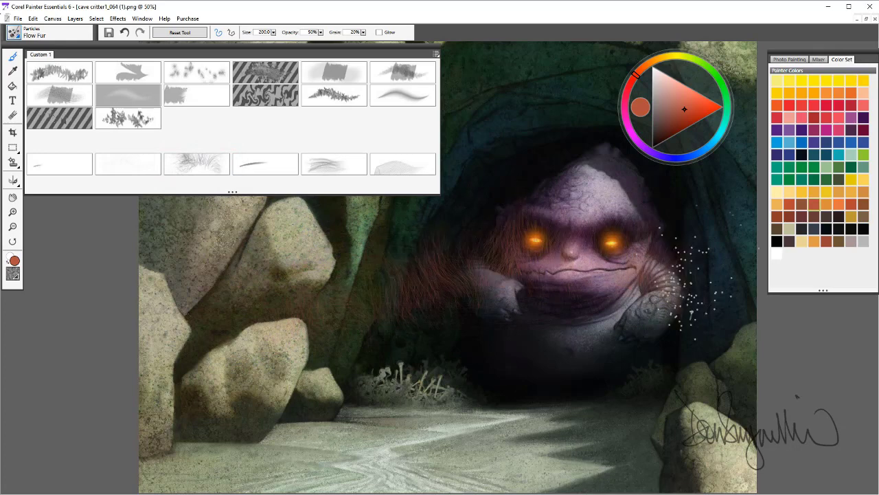
mouse_move(742, 282)
mouse_down()
mouse_move(549, 251)
mouse_move(323, 288)
mouse_up()
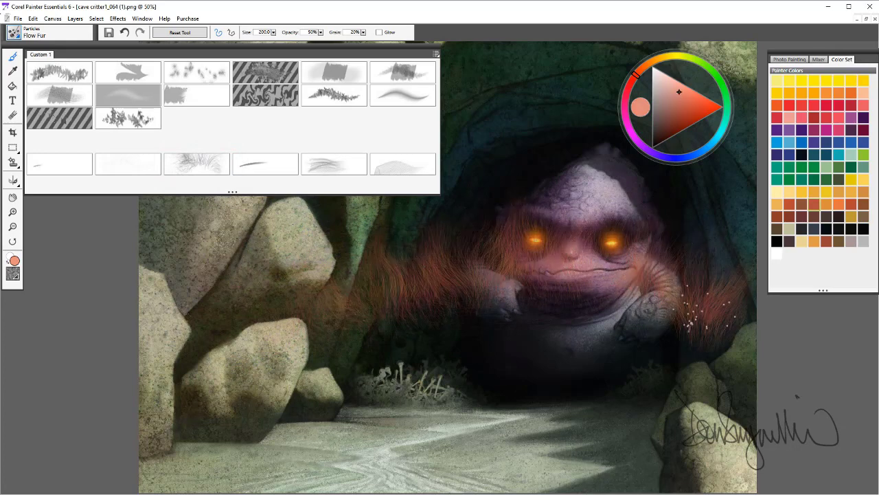
mouse_move(687, 305)
mouse_down()
mouse_move(426, 247)
mouse_move(439, 268)
mouse_move(660, 303)
mouse_move(296, 299)
mouse_move(598, 313)
mouse_move(683, 344)
mouse_up()
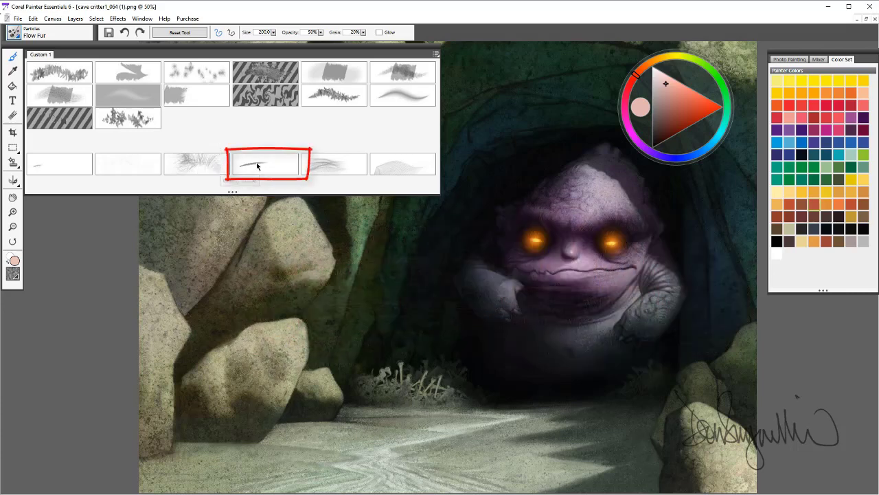
- Try the Gravity Bristle brush at size 181.8 with looping strokes in pale pink and golden yellow over the critter
click(258, 166)
mouse_move(309, 314)
mouse_down()
mouse_move(478, 285)
mouse_move(579, 367)
mouse_move(514, 204)
mouse_move(518, 283)
mouse_up()
drag(471, 309, 508, 309)
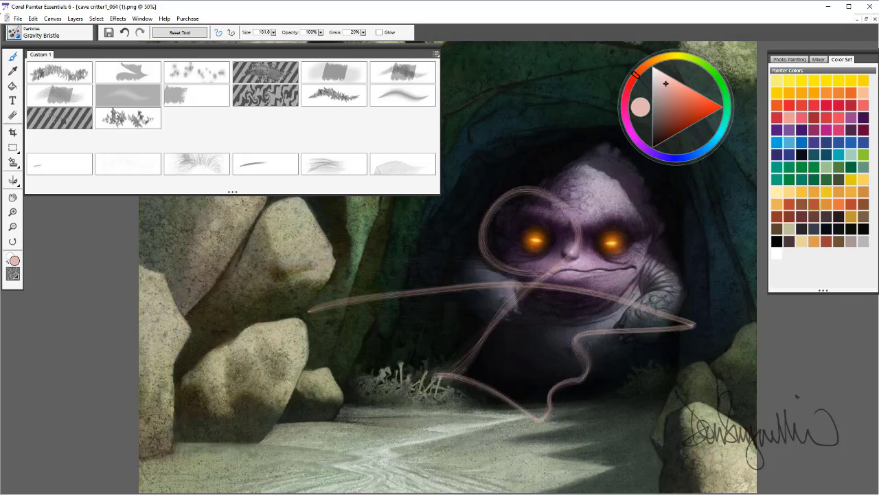
click(789, 92)
mouse_move(659, 275)
mouse_down()
mouse_move(364, 234)
mouse_move(454, 275)
mouse_move(606, 392)
mouse_move(489, 307)
mouse_move(580, 234)
mouse_move(549, 319)
mouse_up()
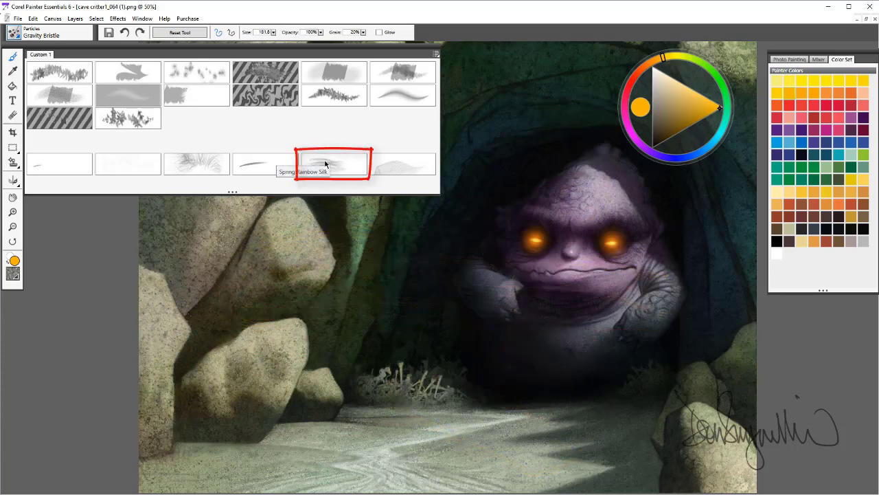
- Try the Spring Rainbow Silk brush in golden yellow over the rocks and the critter
click(328, 166)
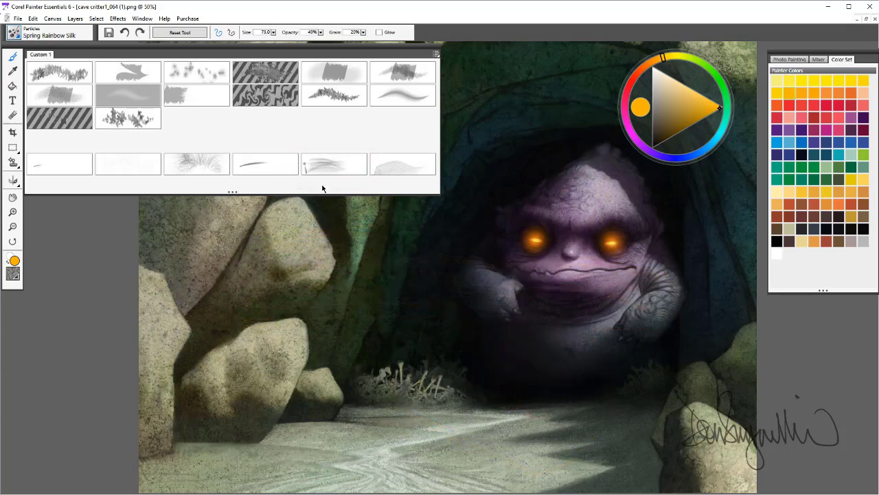
mouse_move(312, 323)
mouse_down()
mouse_move(542, 188)
mouse_move(638, 243)
mouse_move(556, 288)
mouse_move(379, 322)
mouse_move(427, 367)
mouse_move(584, 367)
mouse_move(690, 322)
mouse_move(632, 173)
mouse_move(495, 200)
mouse_move(479, 379)
mouse_move(364, 439)
mouse_move(236, 335)
mouse_move(371, 254)
mouse_up()
mouse_move(408, 325)
mouse_down()
mouse_move(453, 378)
mouse_move(567, 388)
mouse_move(439, 371)
mouse_move(591, 272)
mouse_move(337, 234)
mouse_move(192, 295)
mouse_move(467, 281)
mouse_move(515, 68)
mouse_move(660, 206)
mouse_up()
- Try the Spring Silk Flower brush at size 173.6 with ribbon strokes in golden yellow and orange across the scene, and undo them
click(398, 168)
mouse_move(295, 376)
mouse_down()
mouse_move(591, 234)
mouse_move(495, 302)
mouse_move(571, 357)
mouse_move(335, 336)
mouse_move(422, 245)
mouse_move(564, 230)
mouse_up()
drag(535, 280, 575, 280)
click(839, 206)
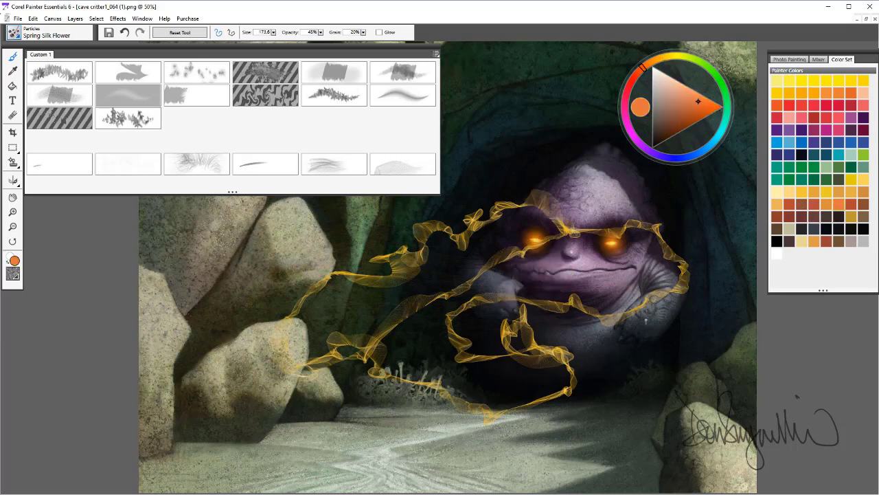
mouse_move(639, 333)
mouse_down()
mouse_move(516, 348)
mouse_move(447, 267)
mouse_move(382, 261)
mouse_move(370, 307)
mouse_move(232, 290)
mouse_move(399, 289)
mouse_move(358, 392)
mouse_move(476, 384)
mouse_move(505, 325)
mouse_up()
key(ctrl+z)
key(ctrl+z)
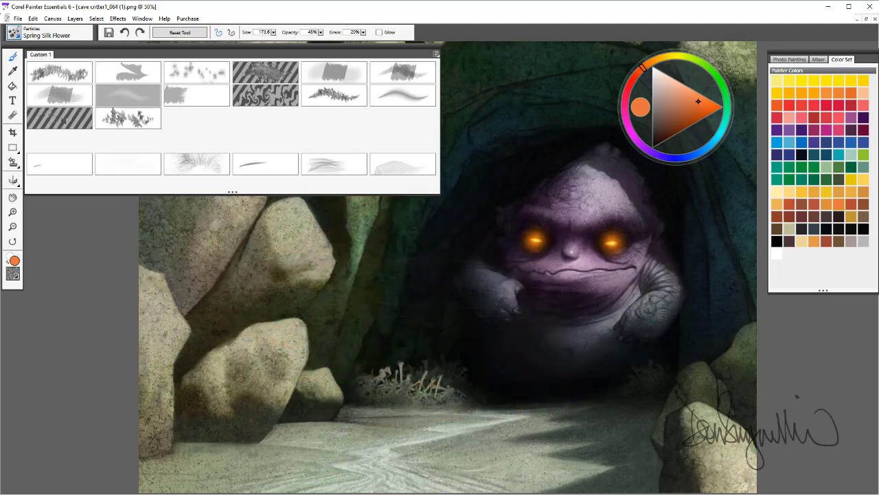
- Extend the custom brush palette to show its third group, and try the Pattern Pen Masked brush at size 217.4 across the critter and cave floor
drag(231, 194, 225, 230)
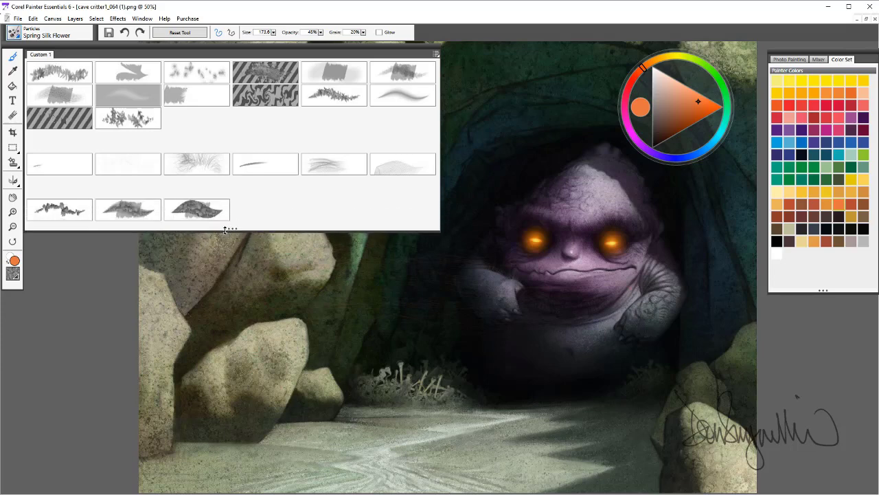
click(15, 34)
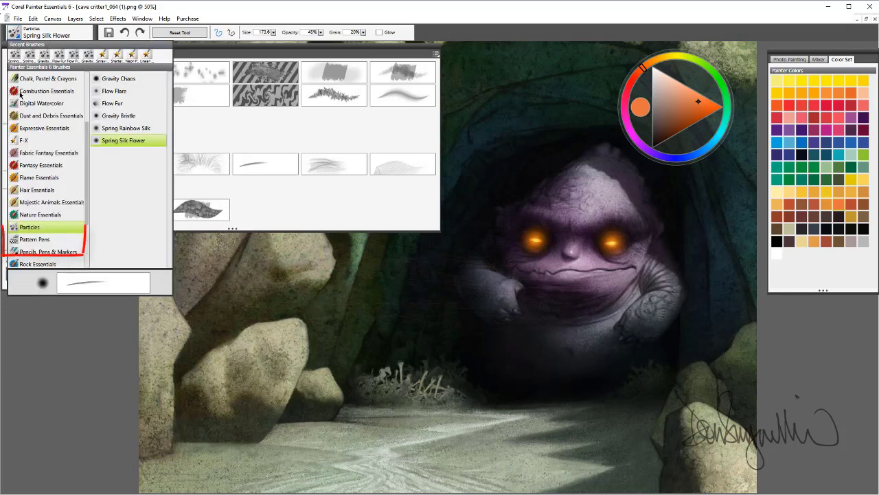
click(31, 240)
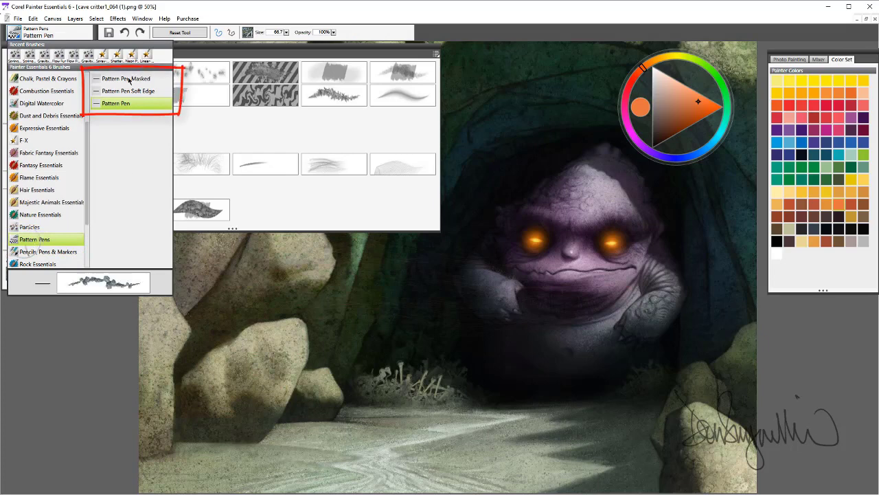
click(127, 78)
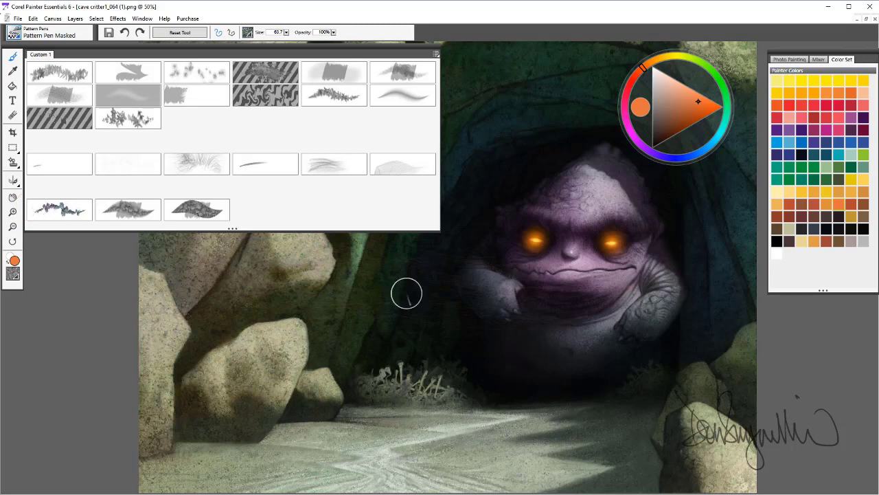
mouse_move(622, 294)
mouse_down()
mouse_move(381, 282)
mouse_move(180, 300)
mouse_move(223, 376)
mouse_move(422, 322)
mouse_move(578, 372)
mouse_move(707, 315)
mouse_move(613, 236)
mouse_move(457, 266)
mouse_move(273, 282)
mouse_move(379, 423)
mouse_move(536, 430)
mouse_move(626, 353)
mouse_move(448, 351)
mouse_move(262, 397)
mouse_move(307, 411)
mouse_move(338, 414)
mouse_up()
mouse_move(604, 268)
mouse_down()
mouse_move(588, 196)
mouse_move(499, 265)
mouse_move(248, 336)
mouse_move(569, 354)
mouse_move(526, 364)
mouse_up()
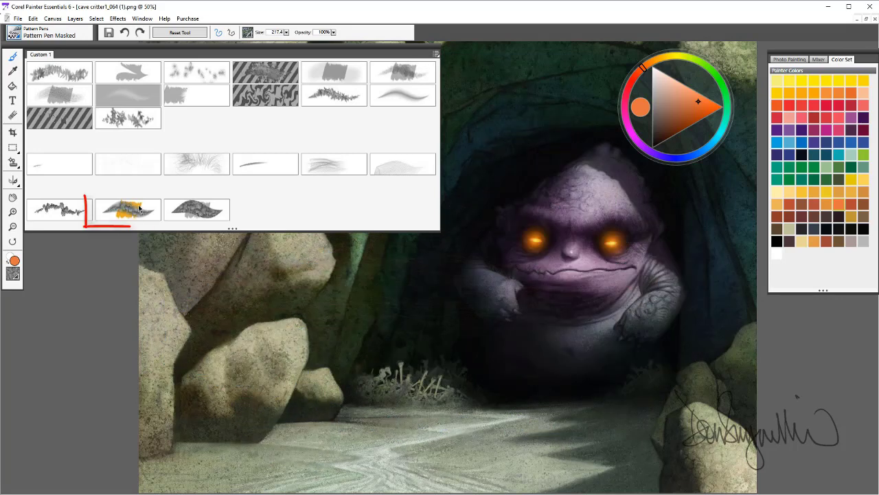
- Try the Pattern Pen Soft Edge brush at size 254.6, covering the critter and rocks with the succulent pattern, and undo it
click(135, 205)
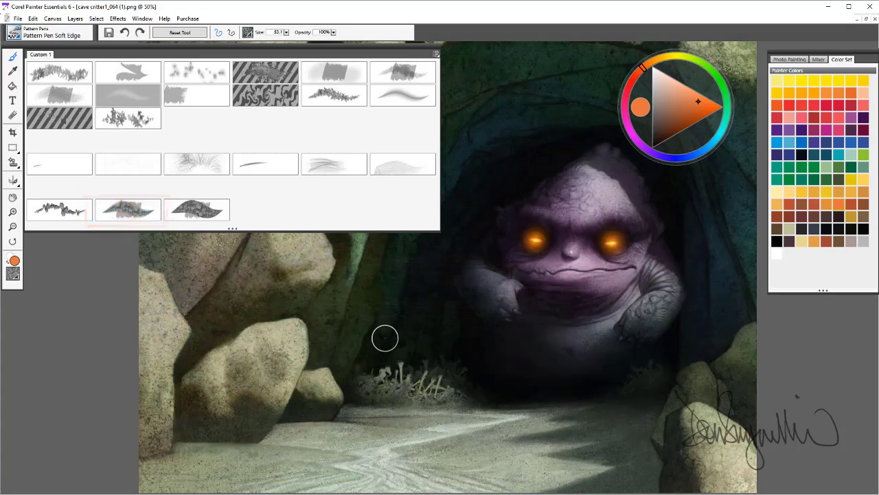
mouse_move(556, 349)
mouse_down()
mouse_move(609, 324)
mouse_move(278, 328)
mouse_move(341, 396)
mouse_move(530, 383)
mouse_move(678, 295)
mouse_move(561, 230)
mouse_move(357, 268)
mouse_move(206, 275)
mouse_move(261, 426)
mouse_move(534, 426)
mouse_move(715, 281)
mouse_move(481, 187)
mouse_move(446, 206)
mouse_up()
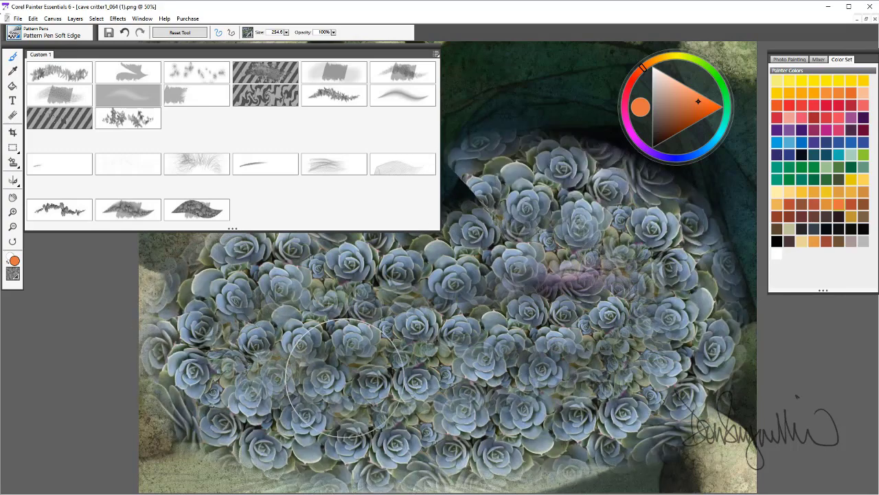
key(ctrl+z)
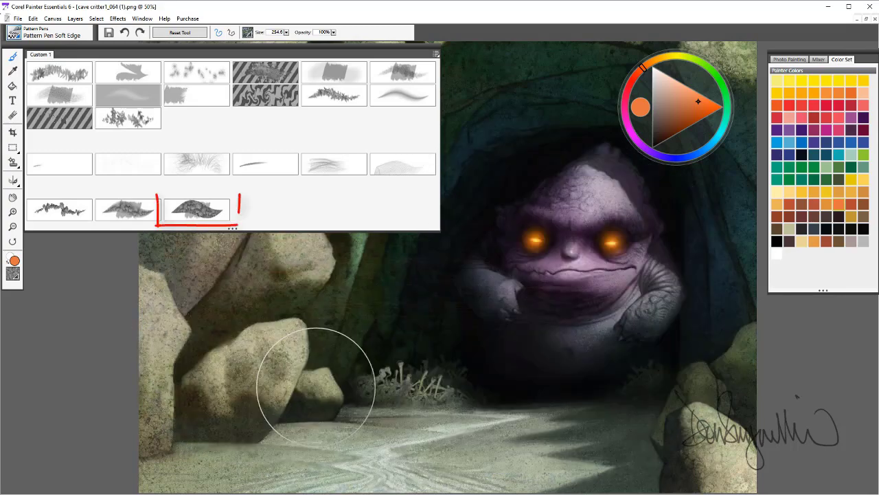
- Try the Pattern Pen brush at size 298.4 with the succulent pattern over most of the scene, and undo the painting
click(197, 209)
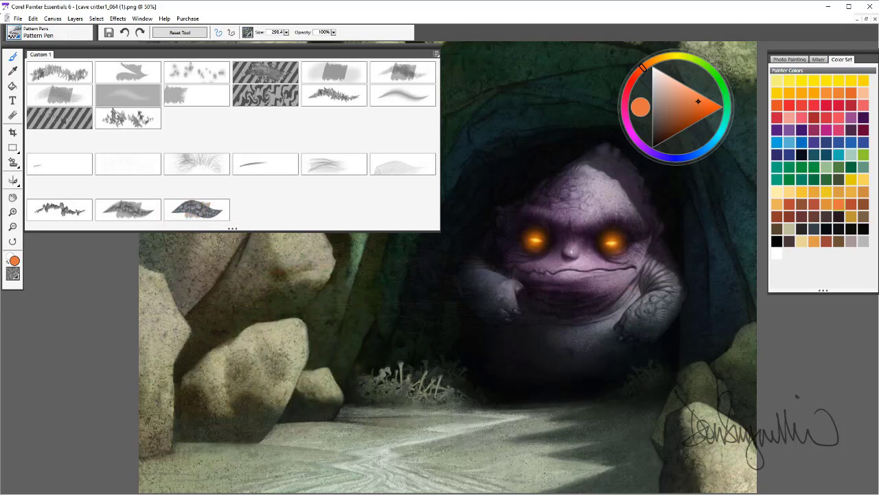
mouse_move(290, 351)
mouse_down()
mouse_move(475, 387)
mouse_move(620, 375)
mouse_move(655, 312)
mouse_move(588, 256)
mouse_move(353, 260)
mouse_move(260, 288)
mouse_move(281, 372)
mouse_move(421, 417)
mouse_move(508, 434)
mouse_move(661, 394)
mouse_move(680, 286)
mouse_move(614, 192)
mouse_move(369, 185)
mouse_move(219, 250)
mouse_move(189, 327)
mouse_move(215, 383)
mouse_move(377, 432)
mouse_move(507, 414)
mouse_up()
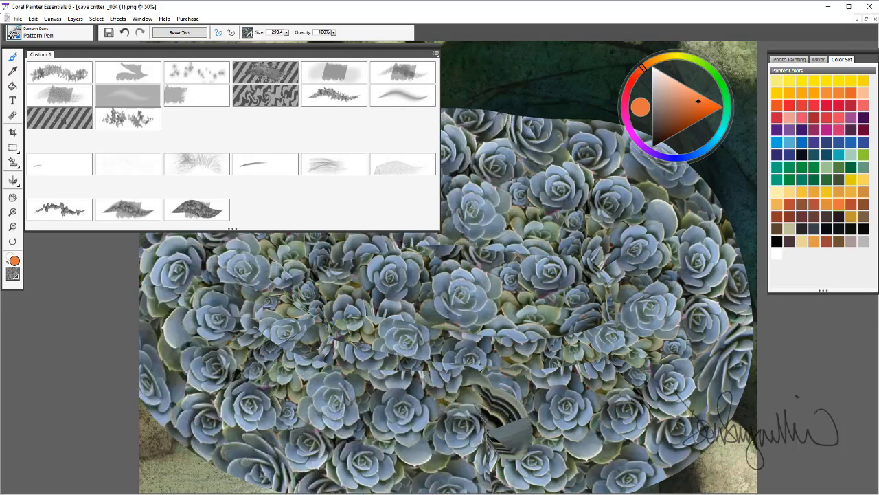
key(ctrl+z)
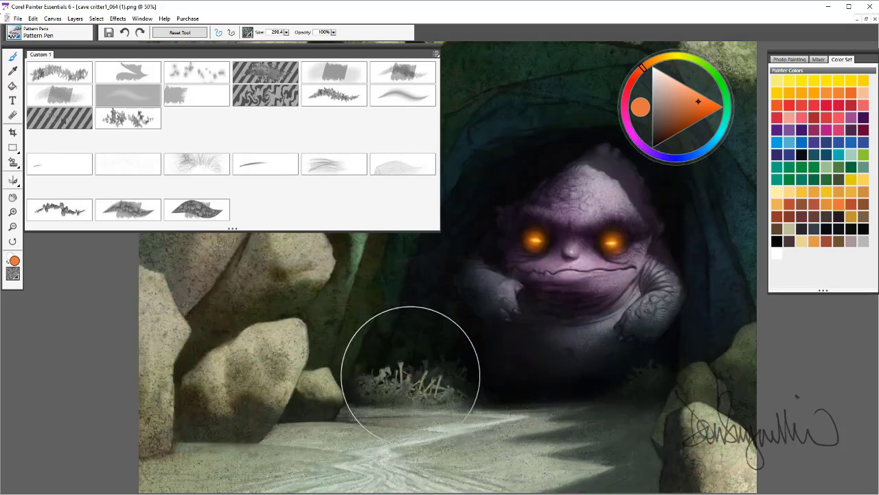